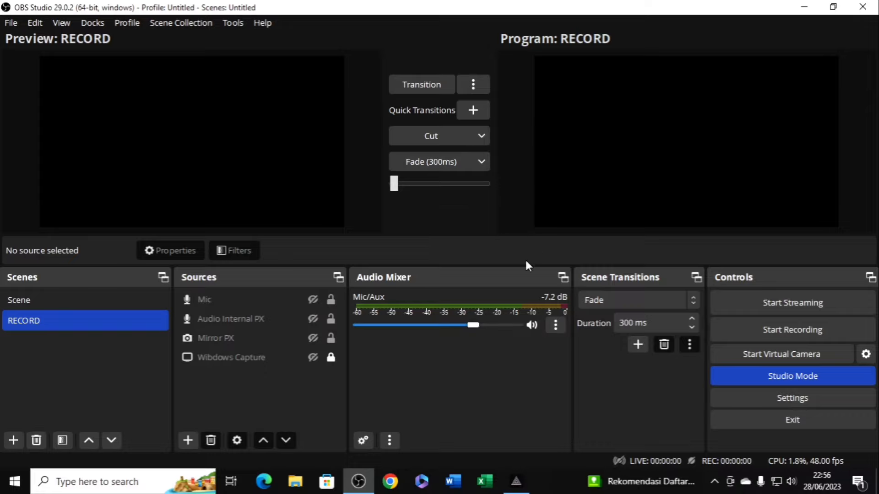
{"action": "left_click", "coordinate": [226, 301]}
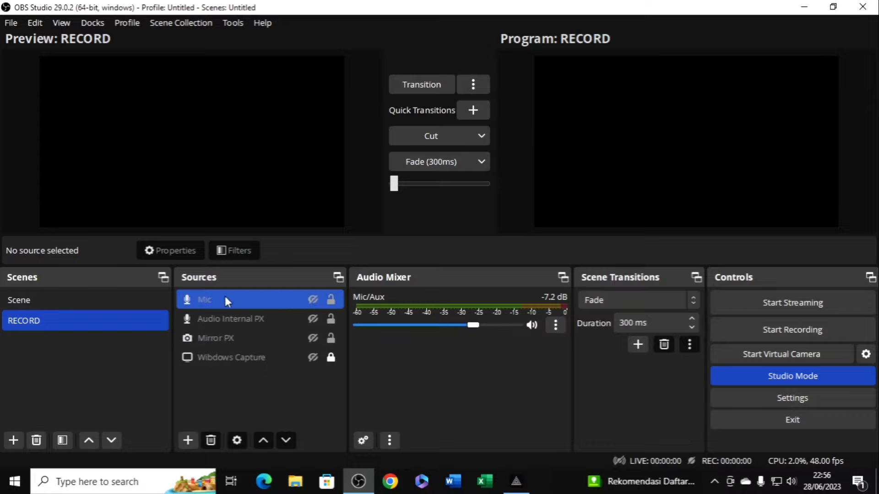
{"action": "left_click", "coordinate": [220, 317]}
{"action": "left_click", "coordinate": [225, 356]}
{"action": "left_click", "coordinate": [233, 344]}
{"action": "left_click", "coordinate": [245, 361]}
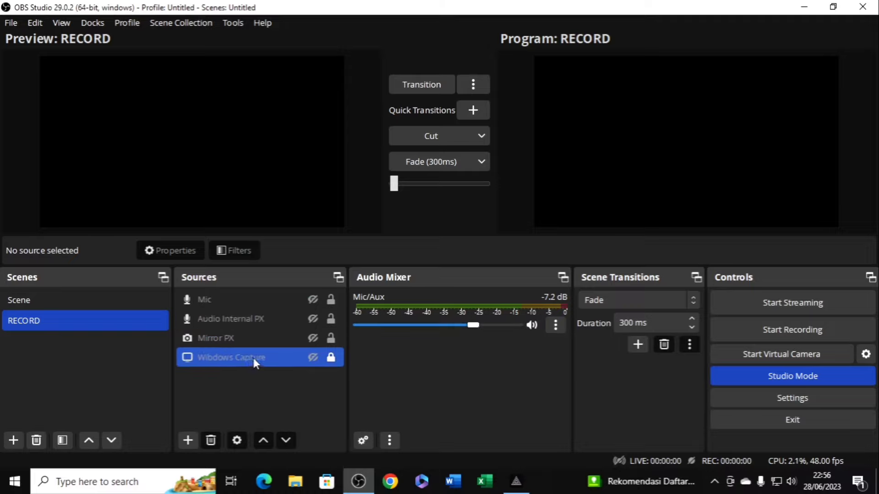
{"action": "left_click", "coordinate": [265, 300]}
{"action": "left_click", "coordinate": [257, 317]}
{"action": "left_click", "coordinate": [256, 301]}
{"action": "left_click", "coordinate": [258, 320]}
{"action": "left_click", "coordinate": [261, 353]}
{"action": "left_click", "coordinate": [262, 338]}
{"action": "left_click", "coordinate": [269, 300]}
{"action": "left_click", "coordinate": [271, 319]}
{"action": "left_click", "coordinate": [272, 338]}
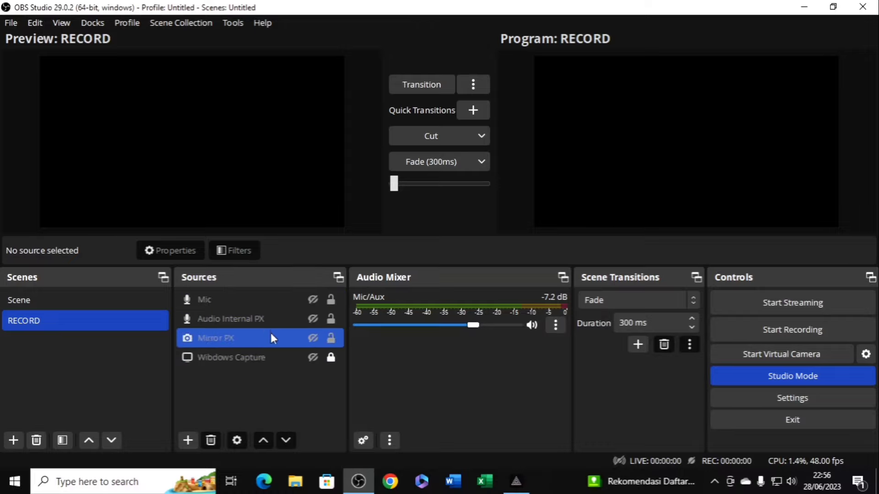
{"action": "left_click", "coordinate": [217, 298]}
{"action": "left_click", "coordinate": [216, 295], "text": "ctrl"}
{"action": "left_click", "coordinate": [236, 299]}
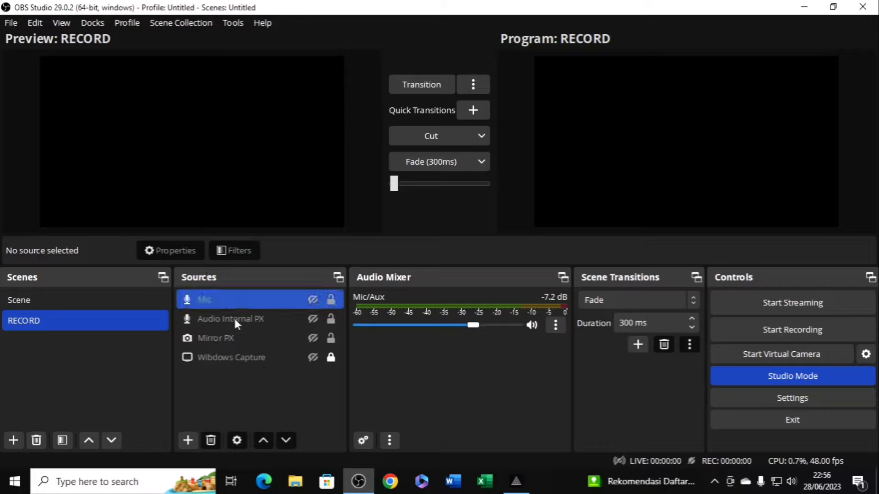
{"action": "left_click", "coordinate": [257, 353]}
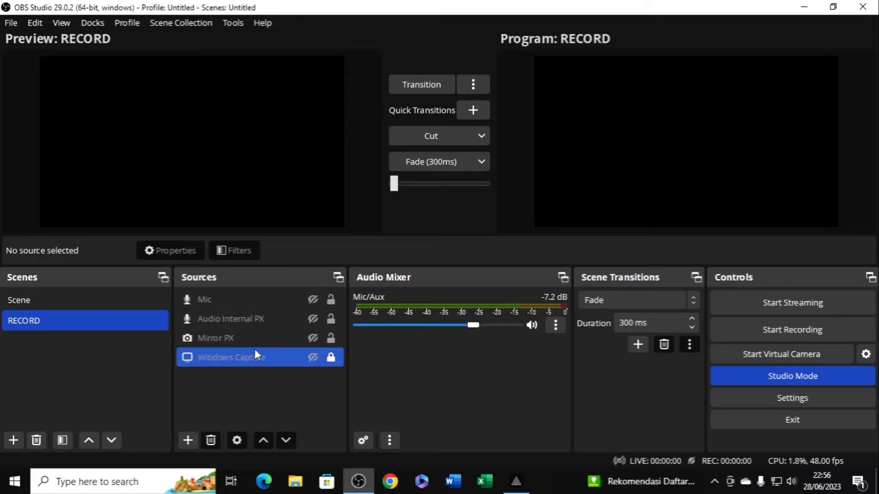
{"action": "left_click", "coordinate": [254, 350], "text": "ctrl"}
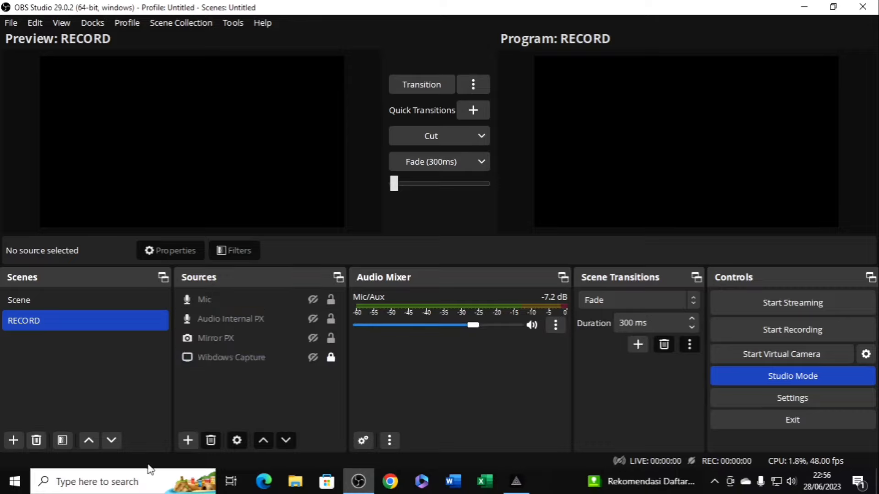
{"action": "left_click", "coordinate": [270, 357]}
{"action": "left_click", "coordinate": [279, 383]}
Add a new Window Capture source to the RECORD scene that captures the PRISM Live Studio window
{"action": "left_click", "coordinate": [191, 439]}
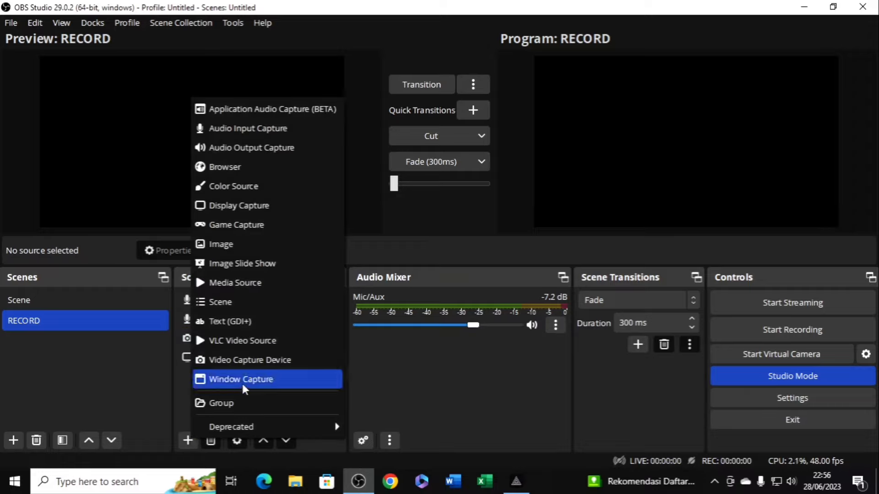
{"action": "left_click", "coordinate": [249, 378]}
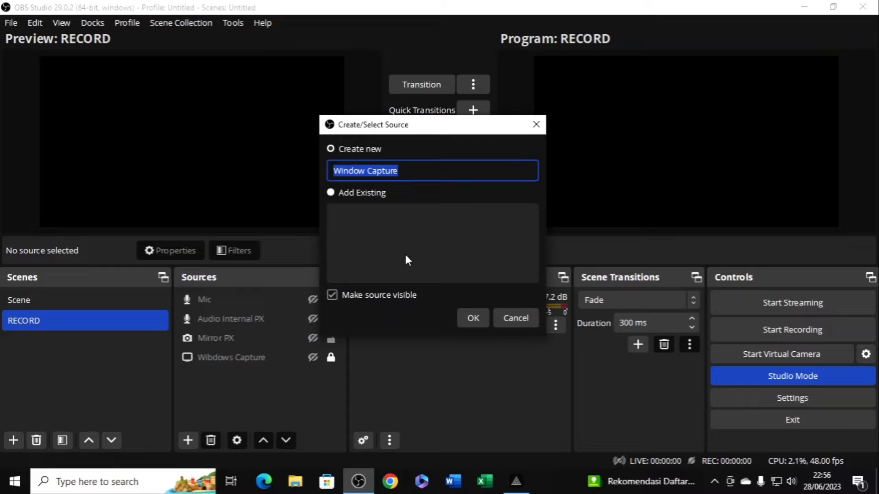
{"action": "left_click", "coordinate": [473, 317]}
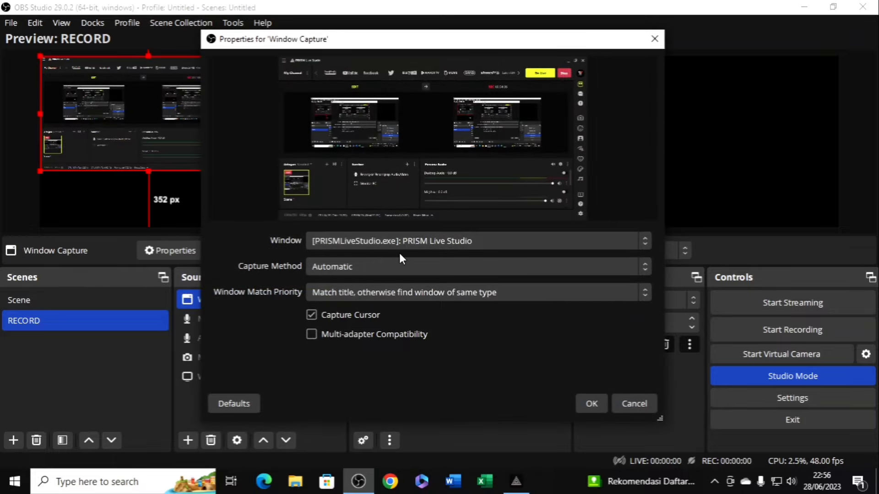
{"action": "left_click", "coordinate": [511, 240]}
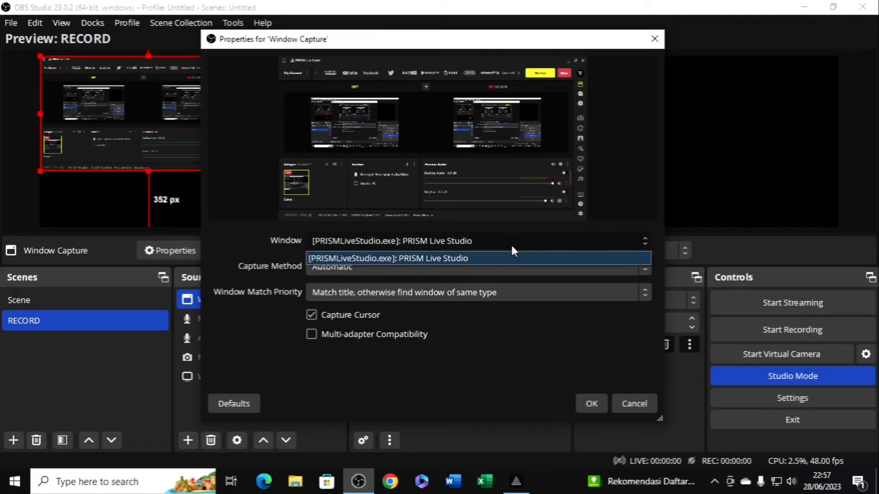
{"action": "left_click", "coordinate": [561, 258]}
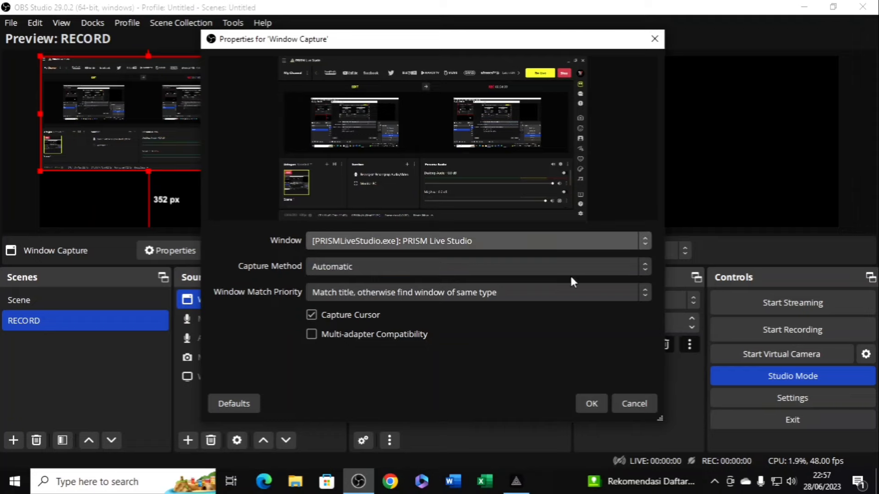
{"action": "left_click", "coordinate": [515, 482]}
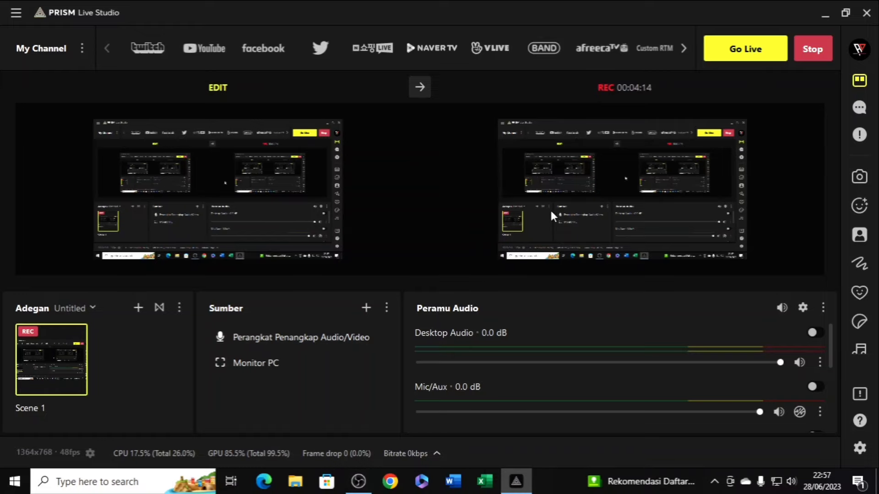
{"action": "left_click", "coordinate": [359, 481]}
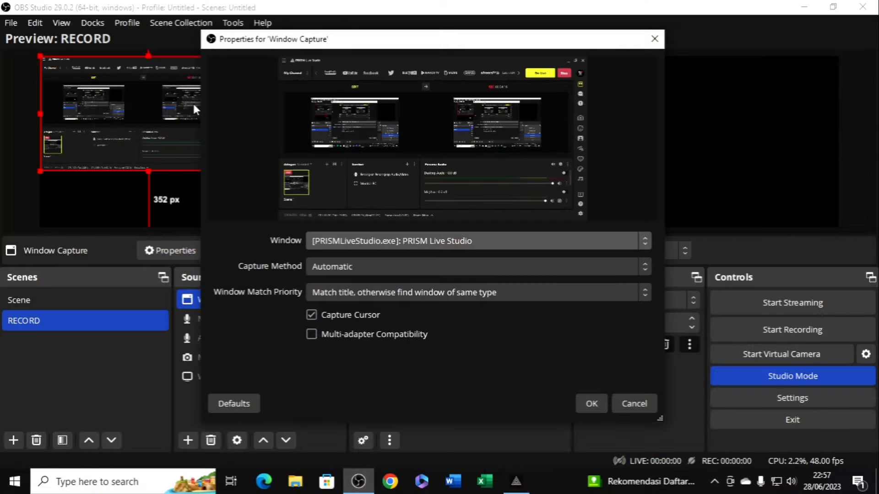
{"action": "left_click", "coordinate": [589, 396]}
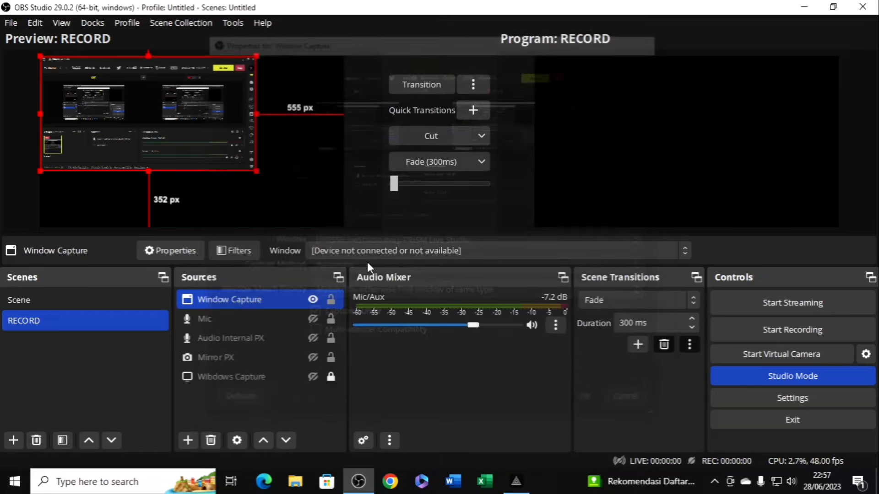
Enlarge the window capture to span the full width of the preview canvas and transition the scene to Program
{"action": "left_click_drag", "start_coordinate": [258, 174], "coordinate": [278, 221]}
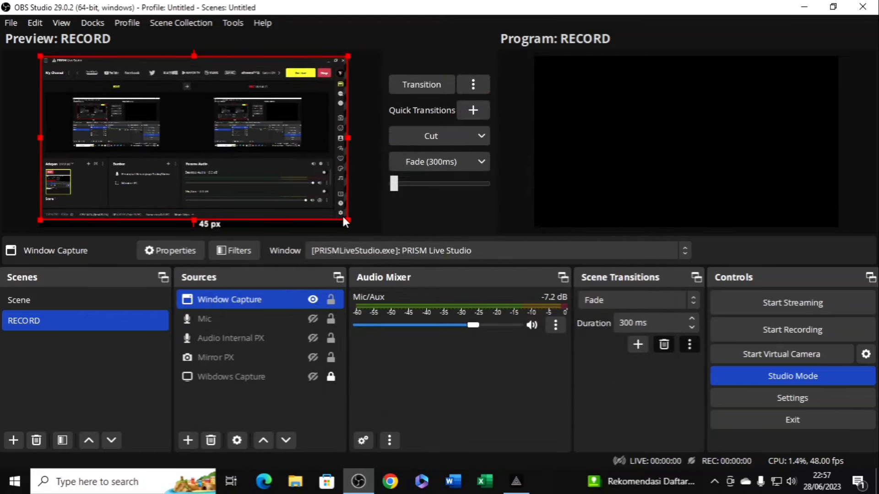
{"action": "left_click_drag", "start_coordinate": [348, 220], "coordinate": [344, 219]}
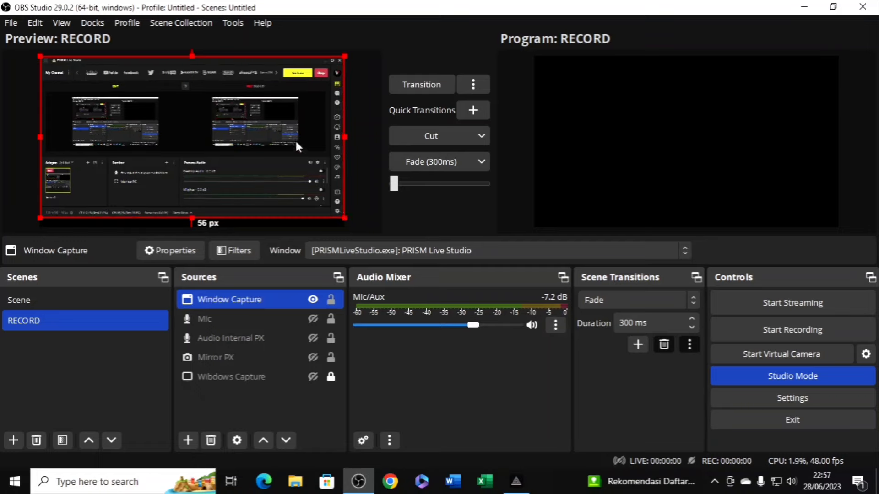
{"action": "left_click", "coordinate": [400, 85]}
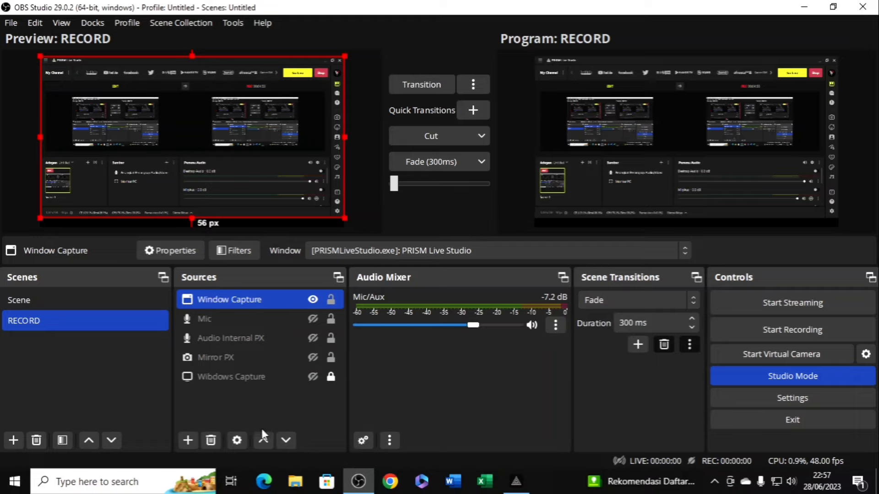
Add a new Video Capture Device source named "Kamera" to the RECORD scene
{"action": "left_click", "coordinate": [185, 440]}
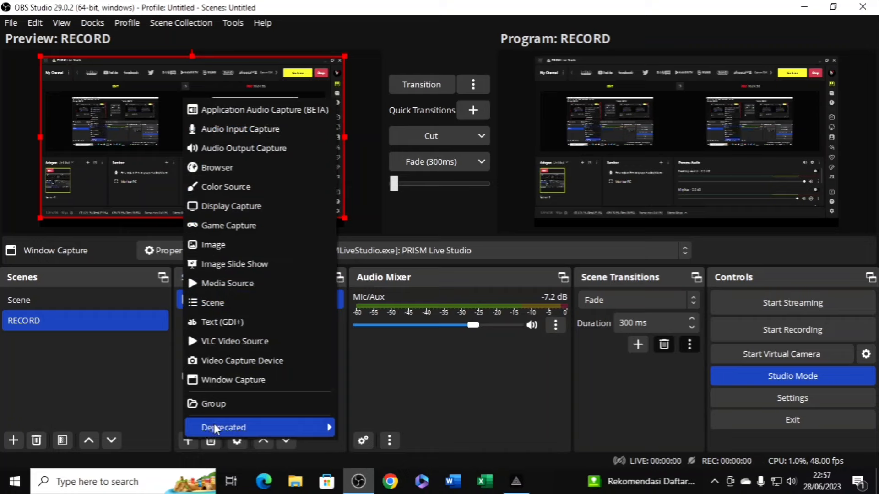
{"action": "left_click", "coordinate": [289, 360]}
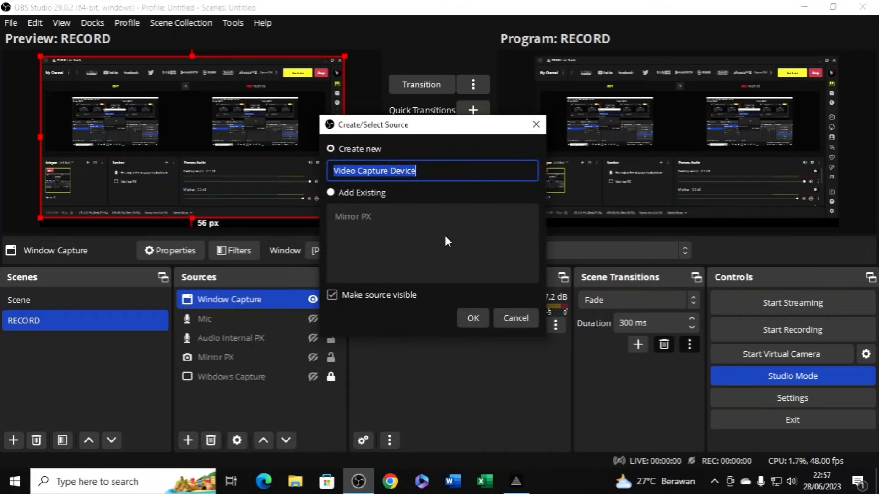
{"action": "key", "text": "BackSpace"}
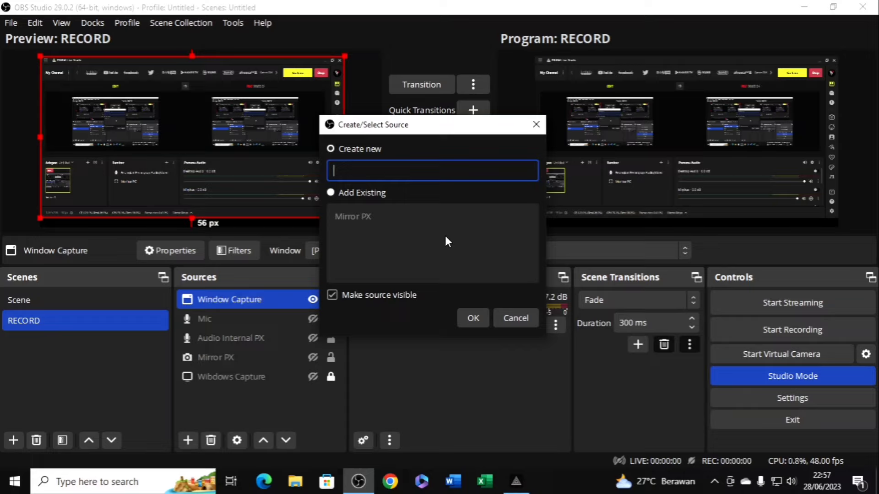
{"action": "type", "text": "Kamr"}
{"action": "key", "text": "BackSpace"}
{"action": "type", "text": "era"}
{"action": "left_click", "coordinate": [464, 318]}
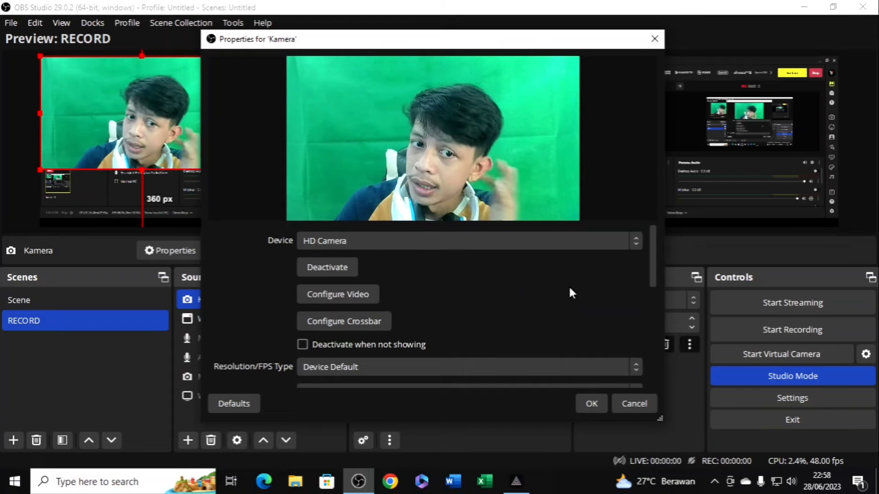
Set the Kamera source's resolution/FPS type to Custom, with resolution 1280x720 and Highest FPS
{"action": "scroll", "coordinate": [652, 241], "scroll_direction": "down", "scroll_amount": 1}
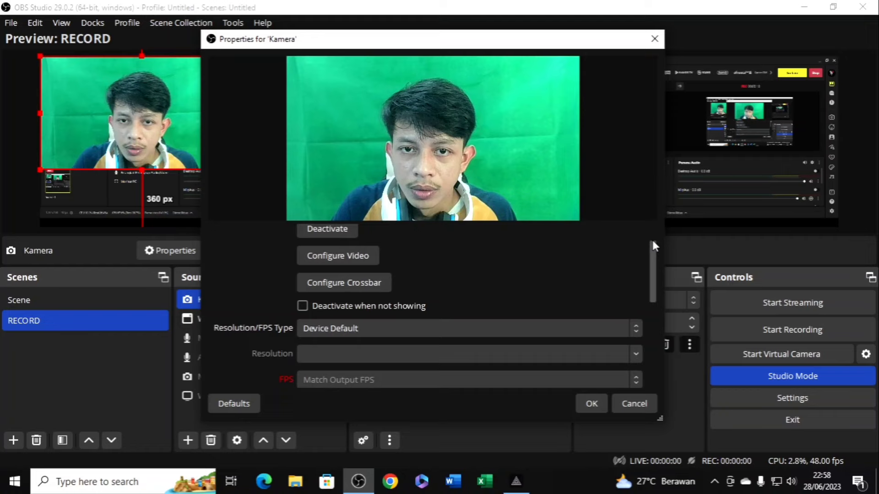
{"action": "scroll", "coordinate": [652, 241], "scroll_direction": "down", "scroll_amount": 1}
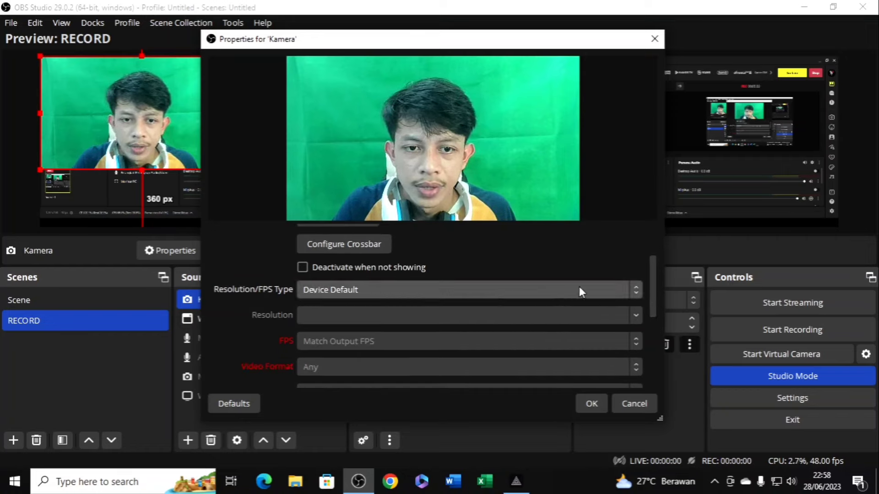
{"action": "left_click", "coordinate": [595, 289]}
{"action": "left_click", "coordinate": [443, 318]}
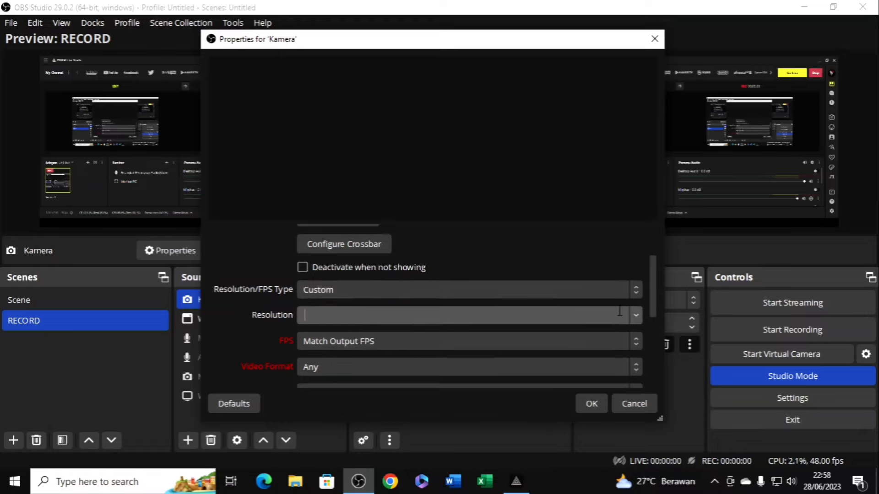
{"action": "left_click", "coordinate": [636, 316]}
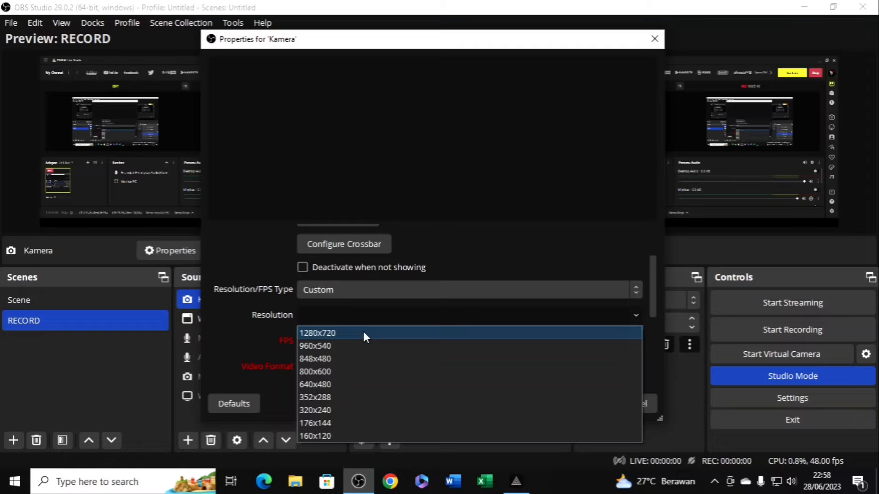
{"action": "left_click", "coordinate": [401, 333]}
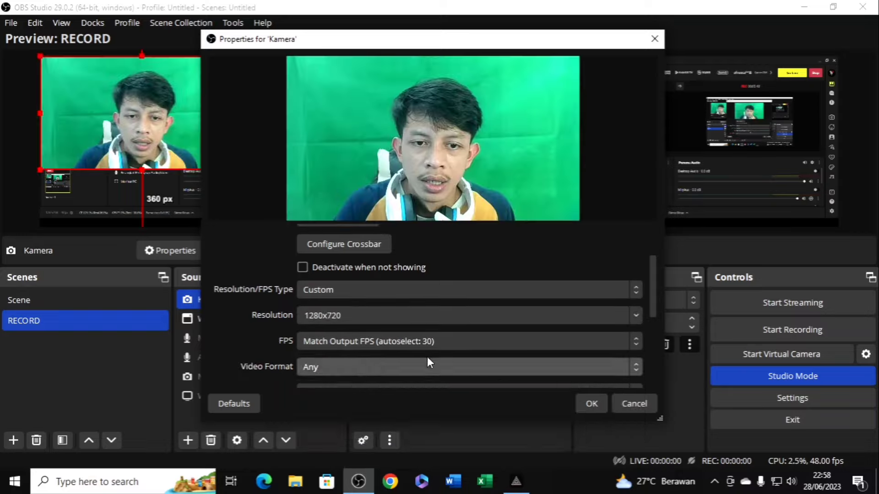
{"action": "left_click", "coordinate": [620, 342]}
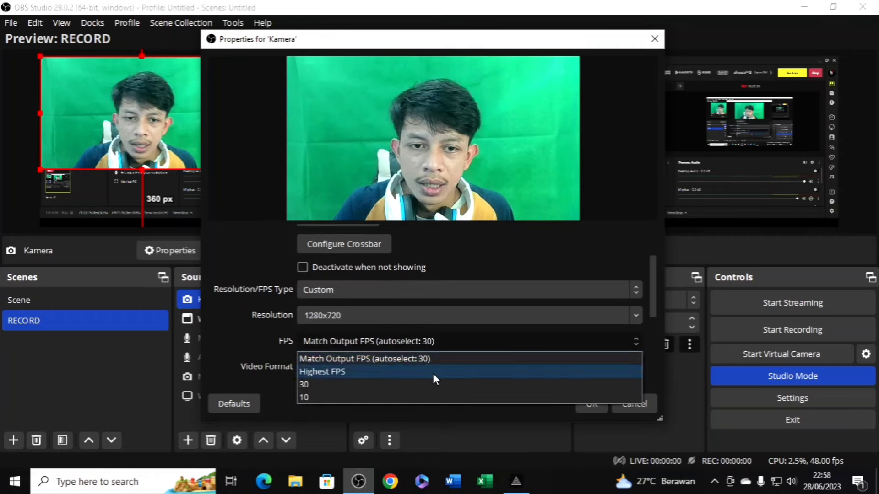
{"action": "left_click", "coordinate": [350, 371]}
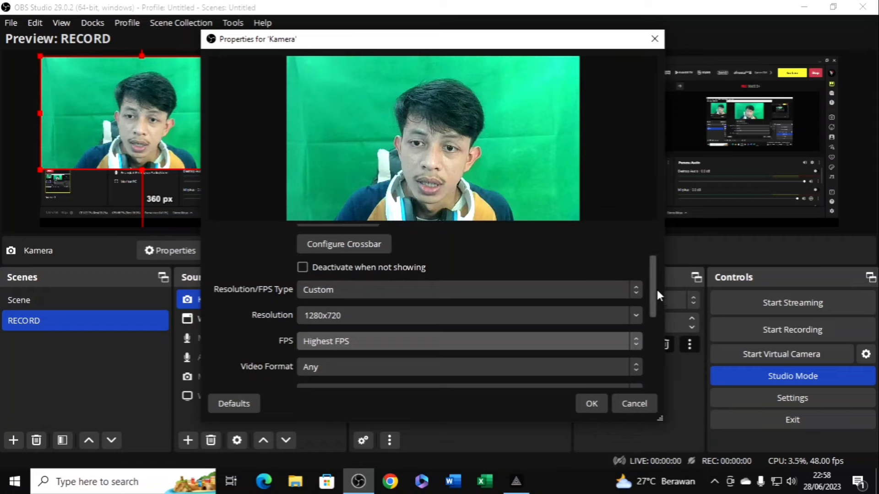
Set Kamera's color space to Rec. 709 and color range to Limited, and transition the scene with the camera to Program
{"action": "scroll", "coordinate": [654, 267], "scroll_direction": "down", "scroll_amount": 1}
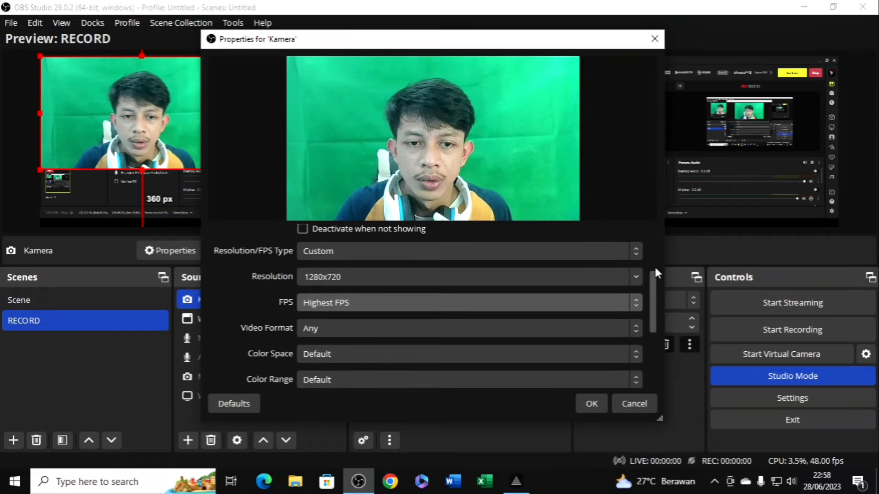
{"action": "left_click", "coordinate": [628, 353]}
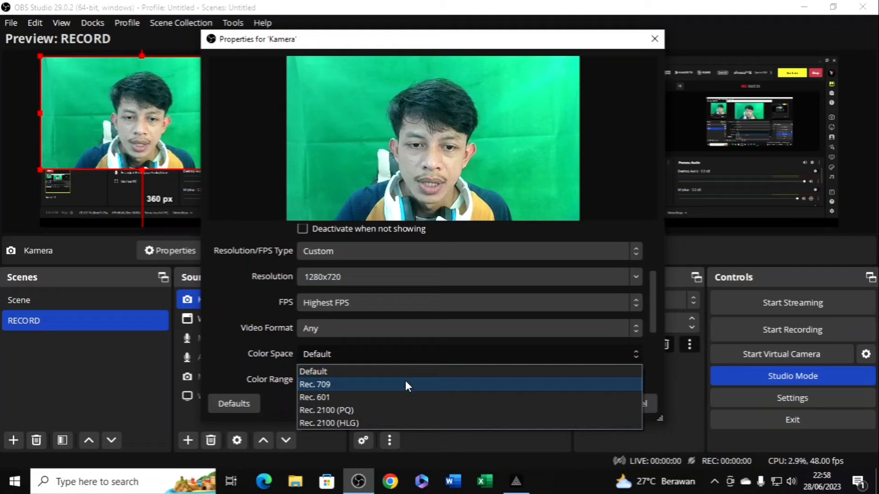
{"action": "left_click", "coordinate": [388, 384]}
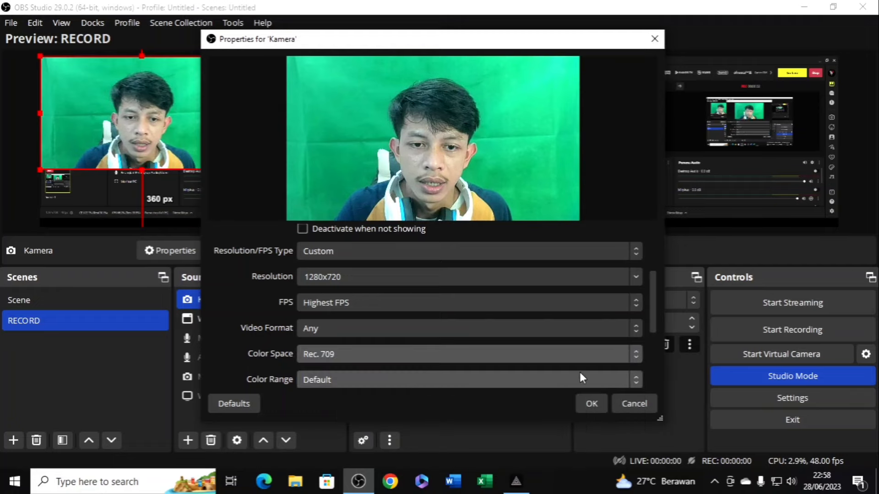
{"action": "left_click", "coordinate": [616, 378]}
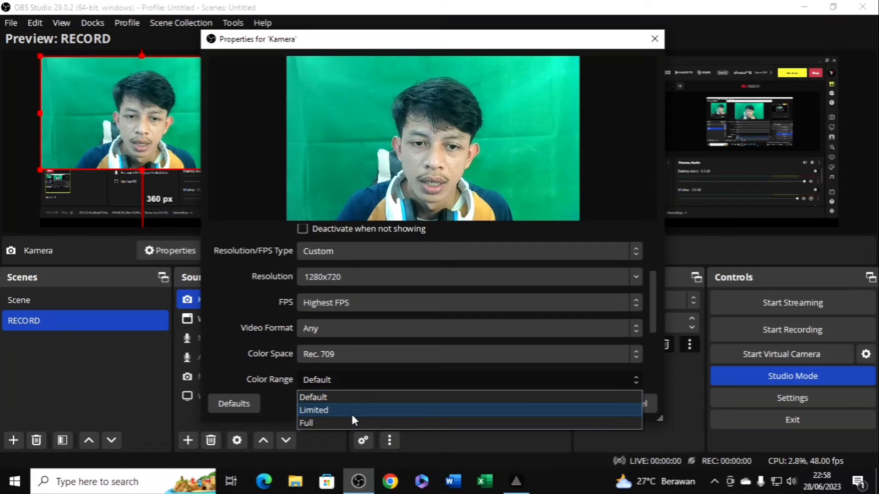
{"action": "left_click", "coordinate": [351, 413]}
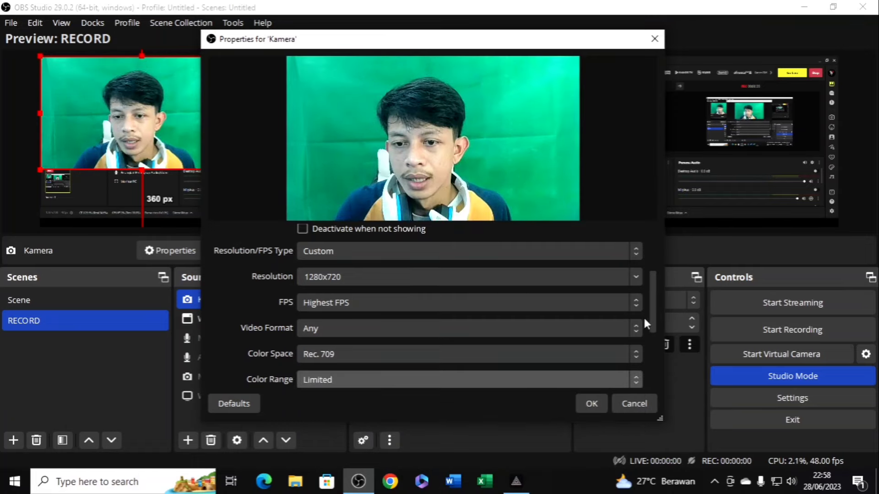
{"action": "left_click", "coordinate": [587, 400]}
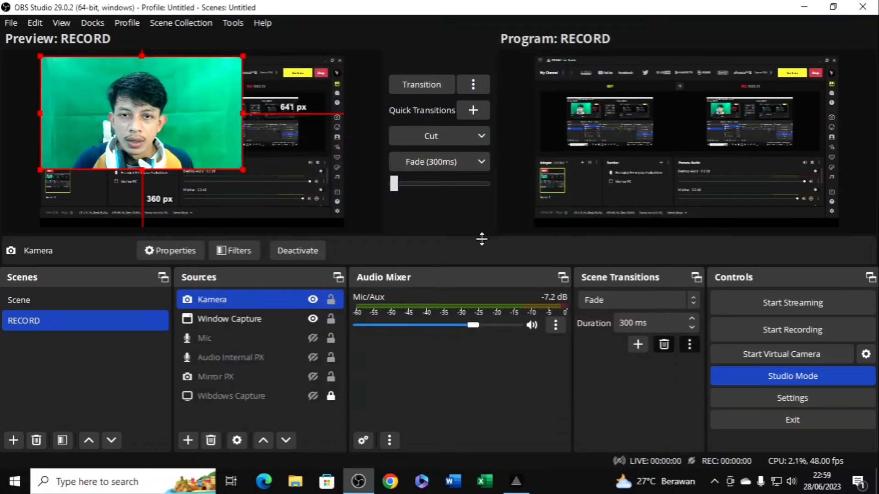
{"action": "left_click", "coordinate": [430, 87]}
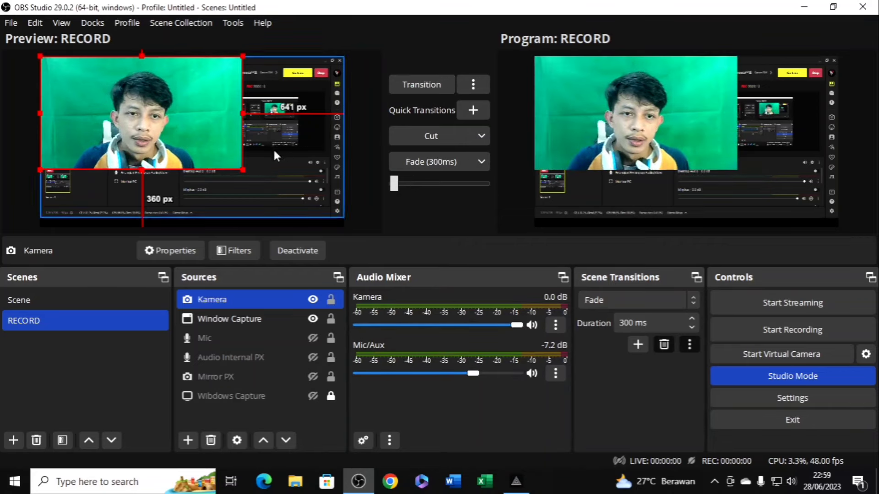
Shrink the Kamera source, place it in the lower-left corner of the preview canvas, and transition the scene to Program
{"action": "left_click_drag", "start_coordinate": [243, 169], "coordinate": [136, 128]}
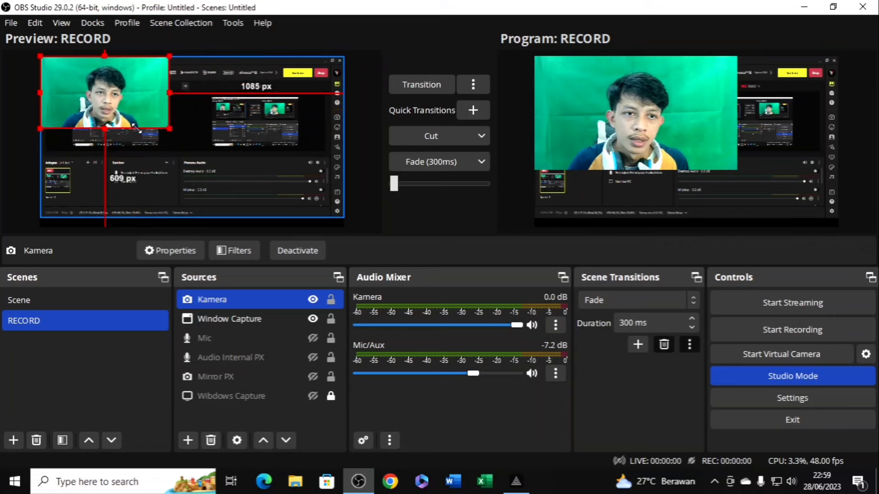
{"action": "left_click_drag", "start_coordinate": [108, 95], "coordinate": [114, 201]}
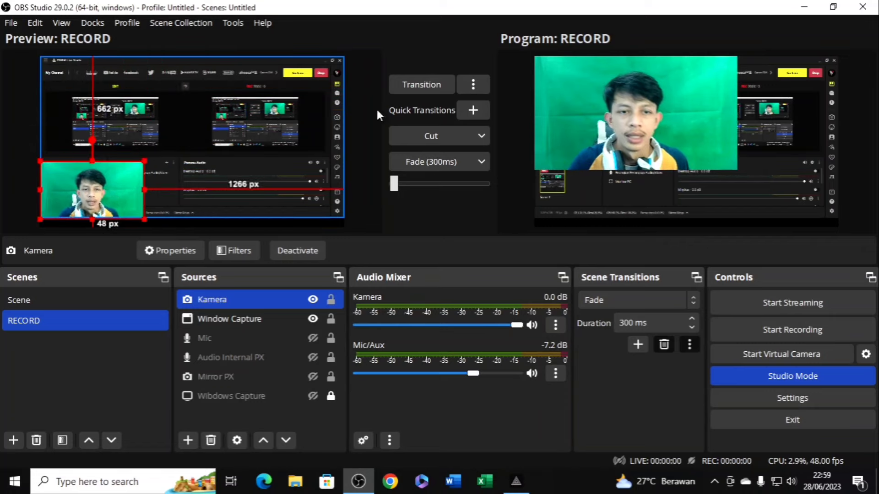
{"action": "left_click", "coordinate": [441, 80]}
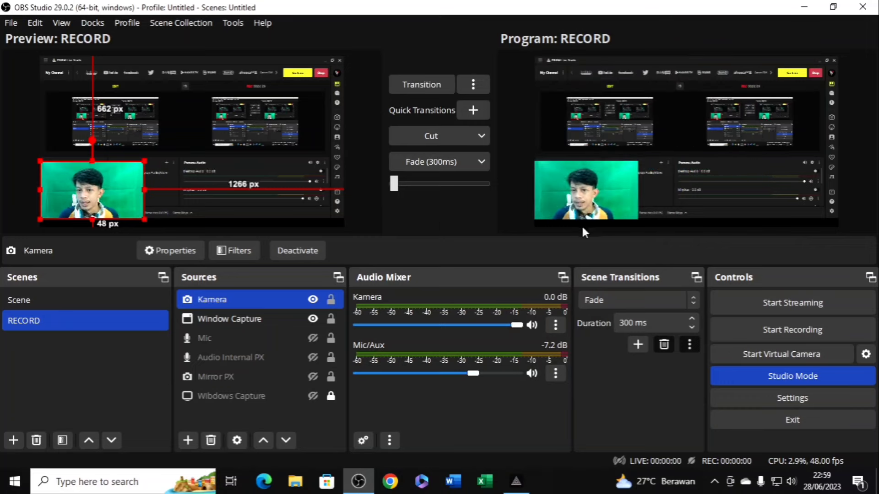
{"action": "left_click_drag", "start_coordinate": [87, 192], "coordinate": [86, 194]}
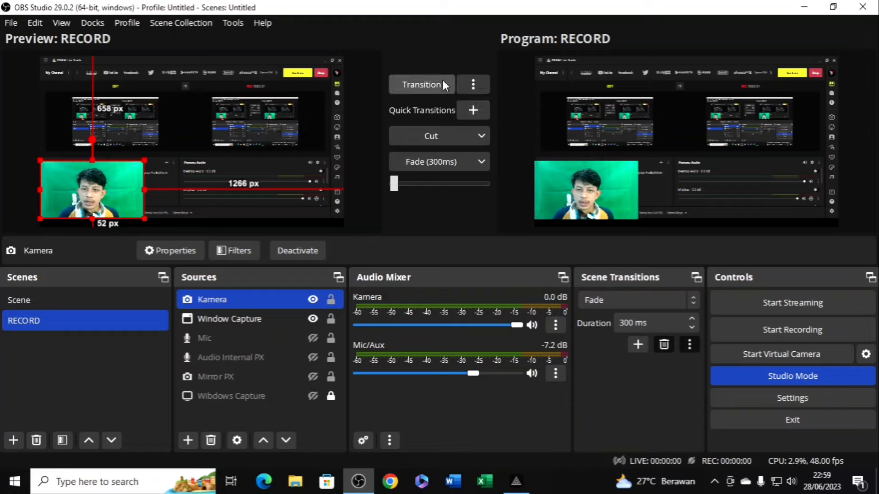
{"action": "left_click", "coordinate": [442, 82]}
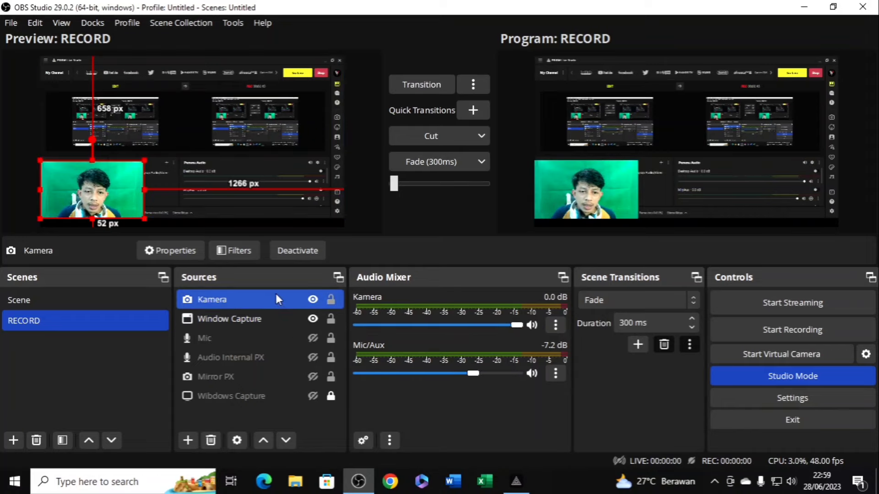
Add a Chroma Key effect filter to the Kamera source, keeping the key color type Green
{"action": "left_click", "coordinate": [254, 251]}
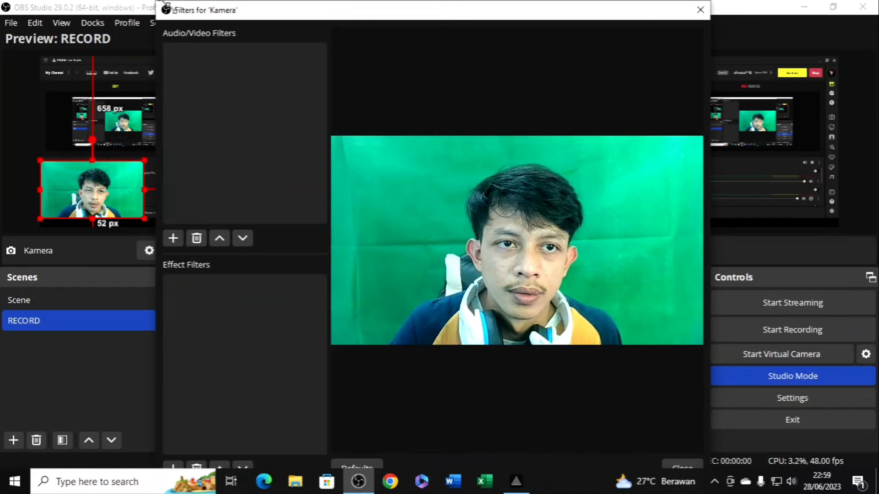
{"action": "left_click_drag", "start_coordinate": [161, 1], "coordinate": [251, 47]}
{"action": "left_click_drag", "start_coordinate": [385, 57], "coordinate": [398, 20]}
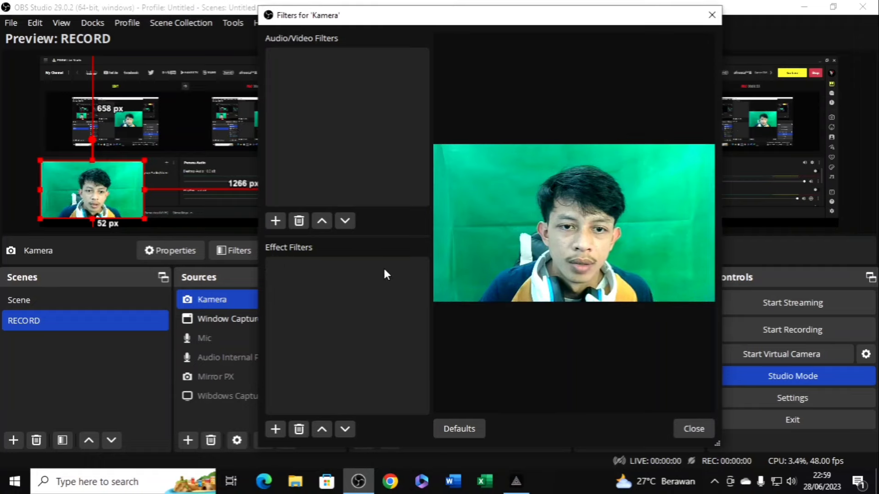
{"action": "left_click", "coordinate": [276, 429]}
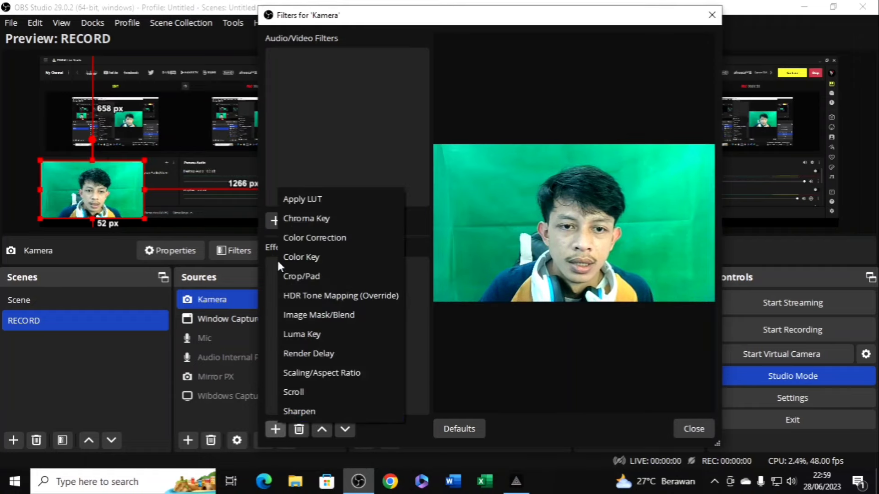
{"action": "left_click", "coordinate": [284, 218]}
{"action": "left_click", "coordinate": [455, 257]}
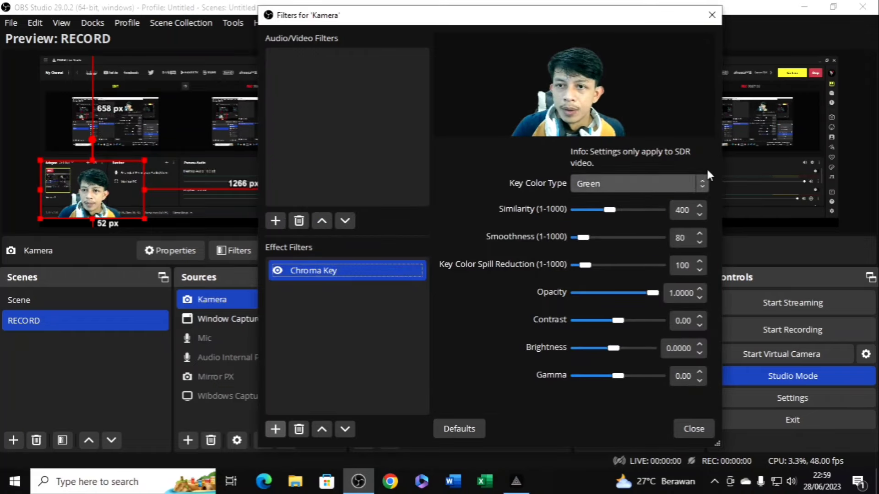
{"action": "key", "text": "Escape"}
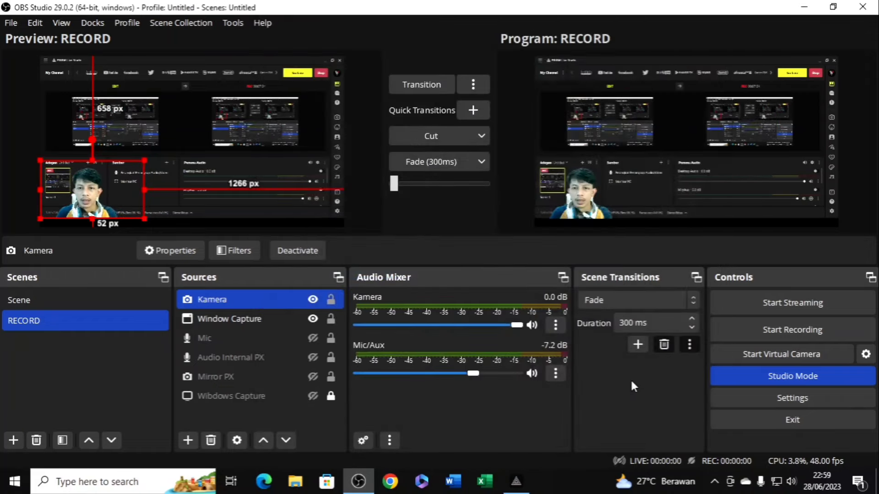
Move the window capture and the Kamera source down to the canvas's bottom edge and transition the scene to Program
{"action": "left_click", "coordinate": [411, 87]}
{"action": "left_click_drag", "start_coordinate": [128, 197], "coordinate": [127, 193]}
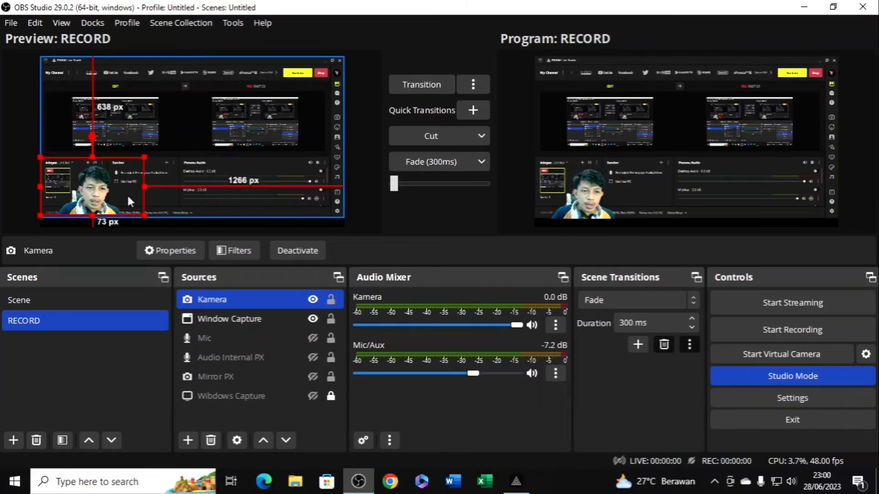
{"action": "left_click", "coordinate": [416, 87]}
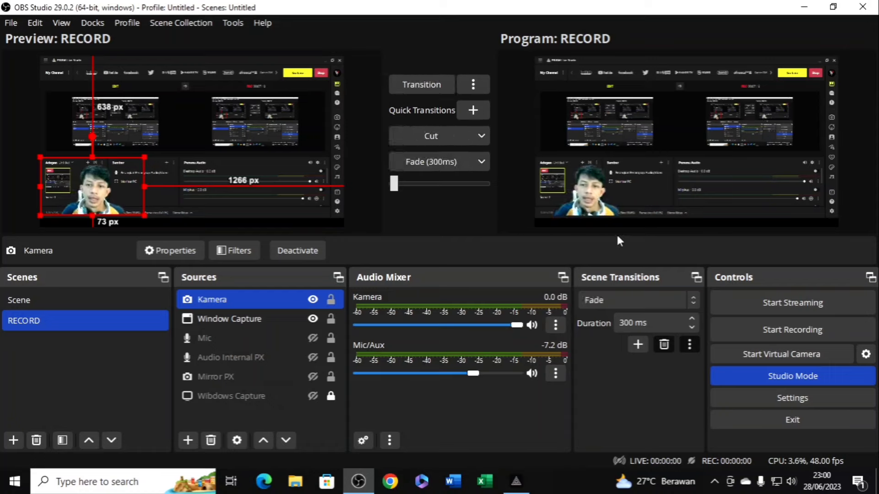
{"action": "left_click_drag", "start_coordinate": [310, 143], "coordinate": [310, 153]}
{"action": "left_click", "coordinate": [96, 200]}
{"action": "left_click_drag", "start_coordinate": [97, 200], "coordinate": [96, 211]}
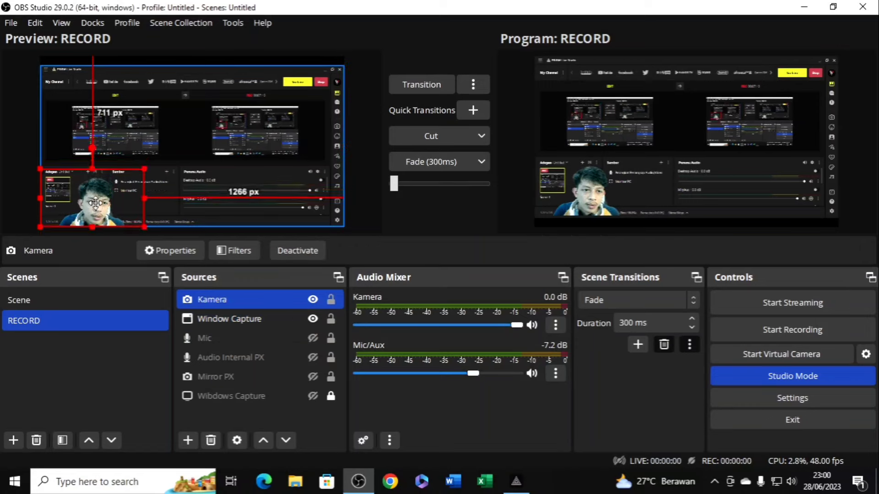
{"action": "left_click", "coordinate": [436, 89]}
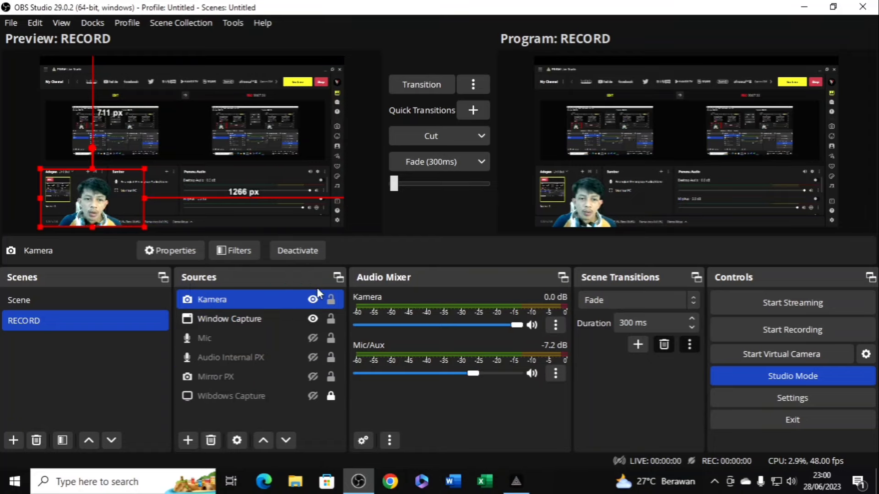
Add a new Audio Input Capture source named "mic" that uses the Microphone (USB Audio Device)
{"action": "left_click", "coordinate": [189, 441]}
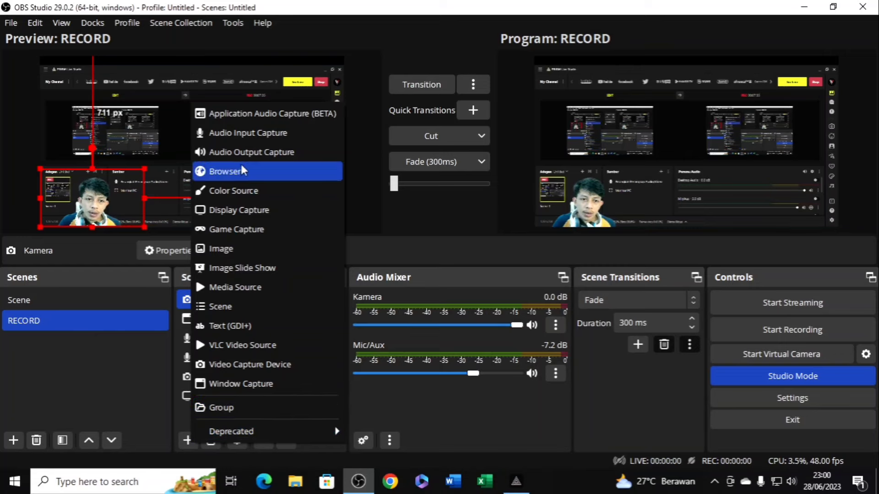
{"action": "left_click", "coordinate": [257, 136]}
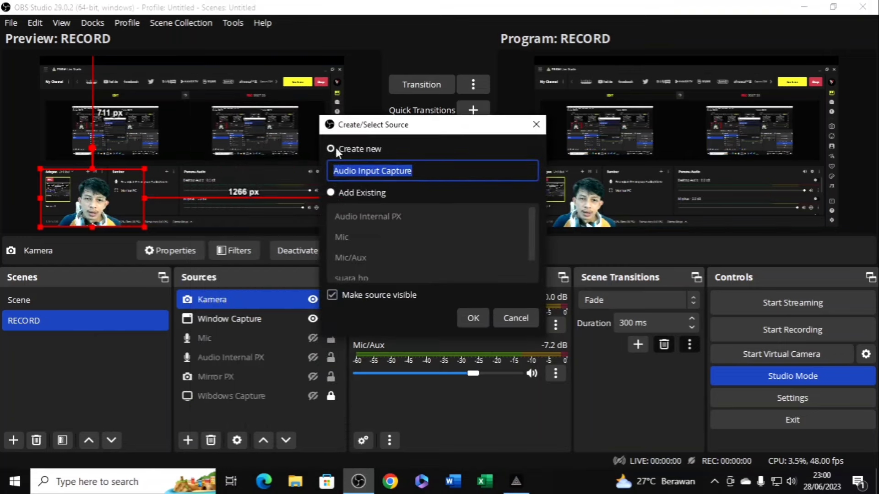
{"action": "key", "text": "BackSpace"}
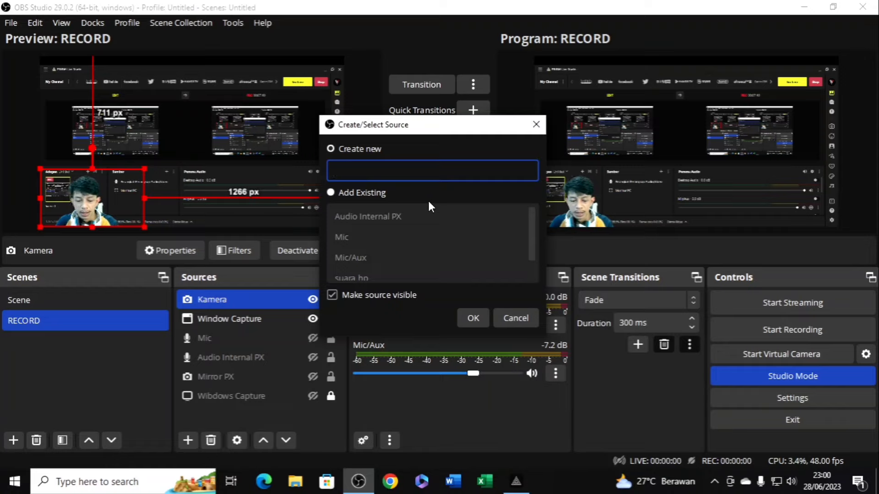
{"action": "type", "text": "mic"}
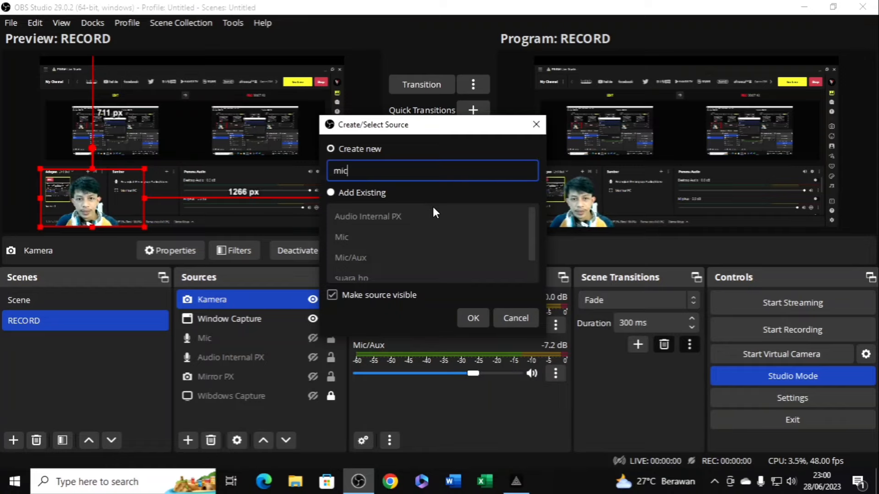
{"action": "left_click", "coordinate": [469, 316]}
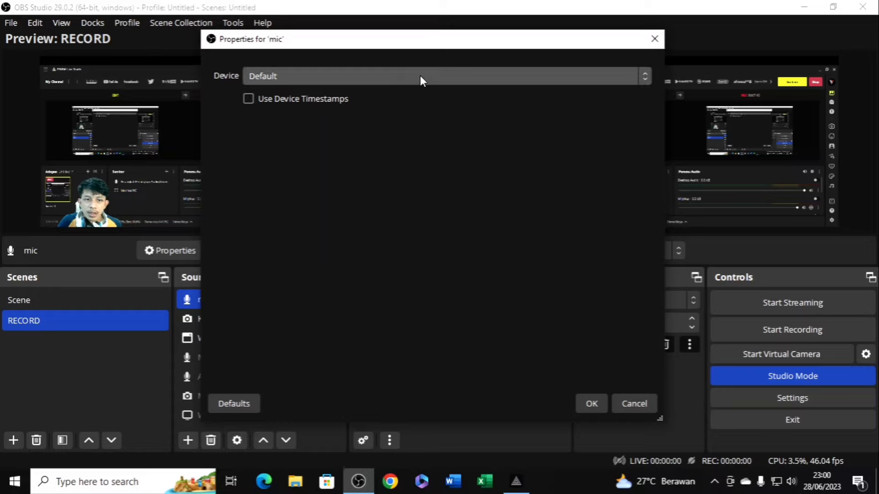
{"action": "left_click", "coordinate": [605, 73]}
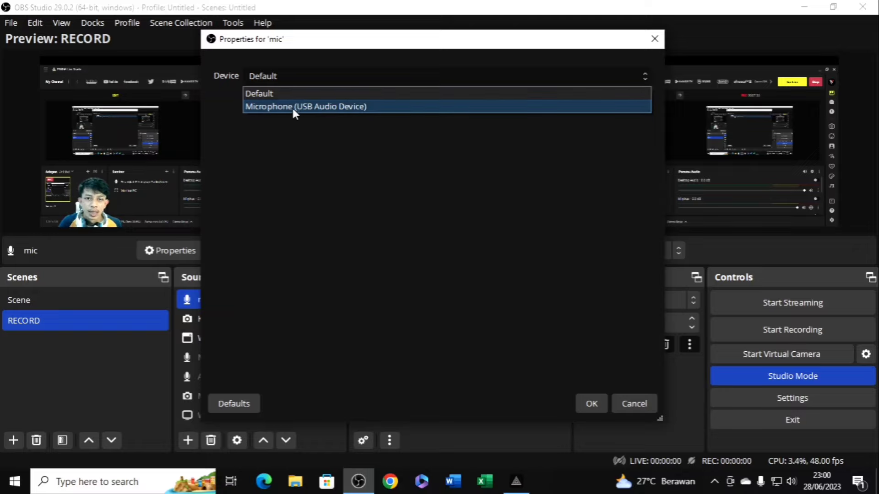
{"action": "left_click", "coordinate": [409, 106]}
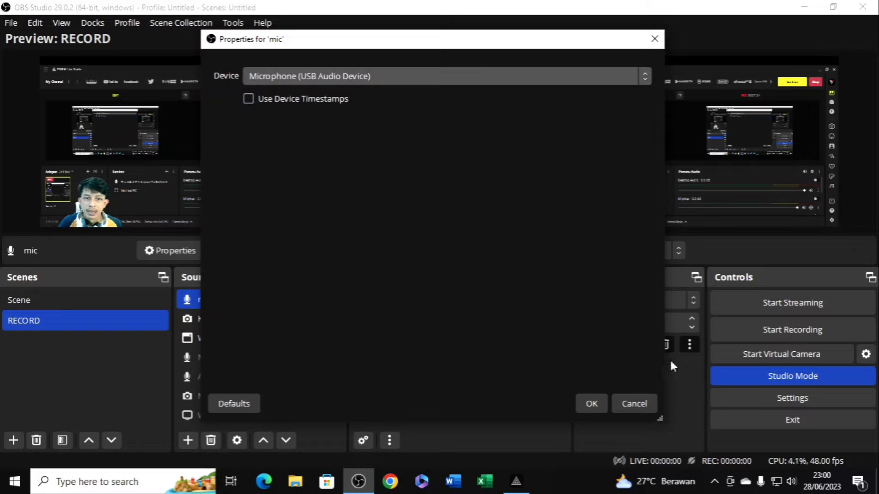
{"action": "left_click", "coordinate": [592, 403]}
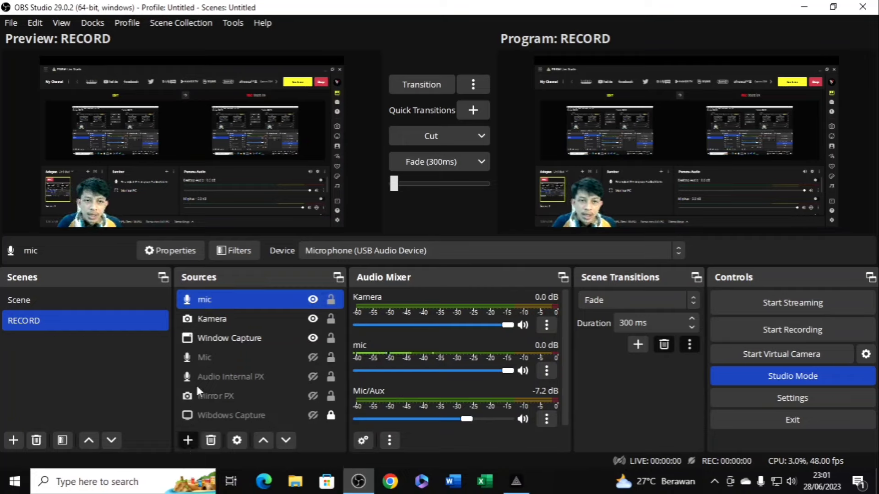
Add a new Audio Output Capture source named "internal" that uses the device Realtek Digital Output (3- Realtek High Definition Audio)
{"action": "left_click", "coordinate": [187, 444]}
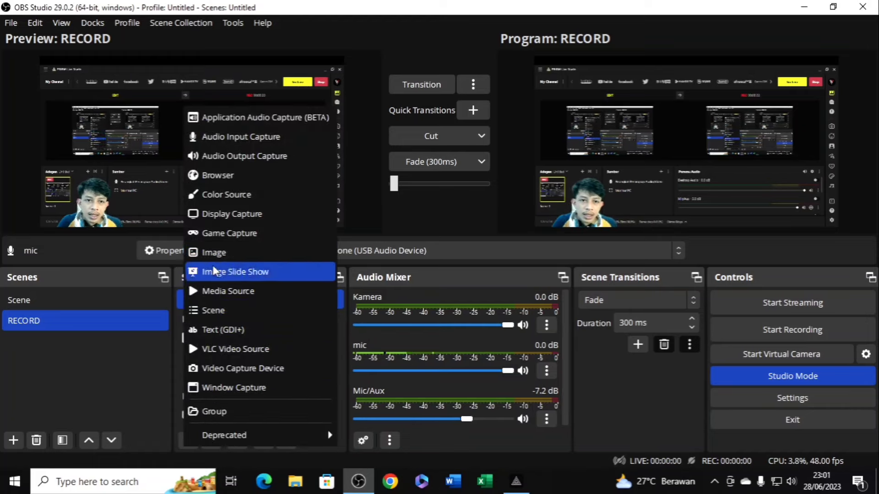
{"action": "left_click", "coordinate": [223, 156]}
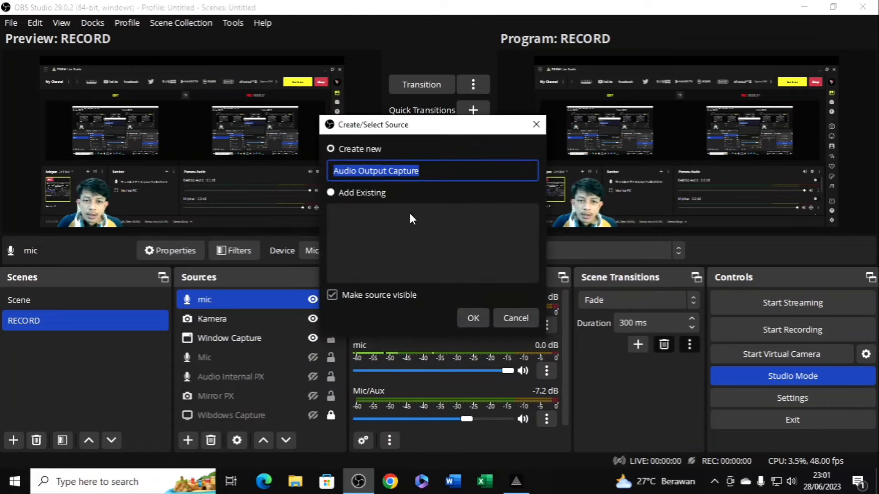
{"action": "key", "text": "BackSpace"}
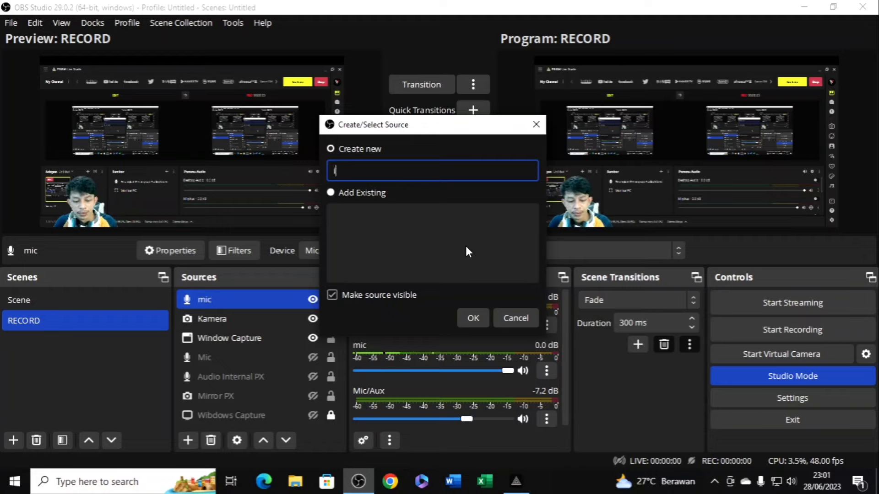
{"action": "type", "text": "iny"}
{"action": "key", "text": "BackSpace"}
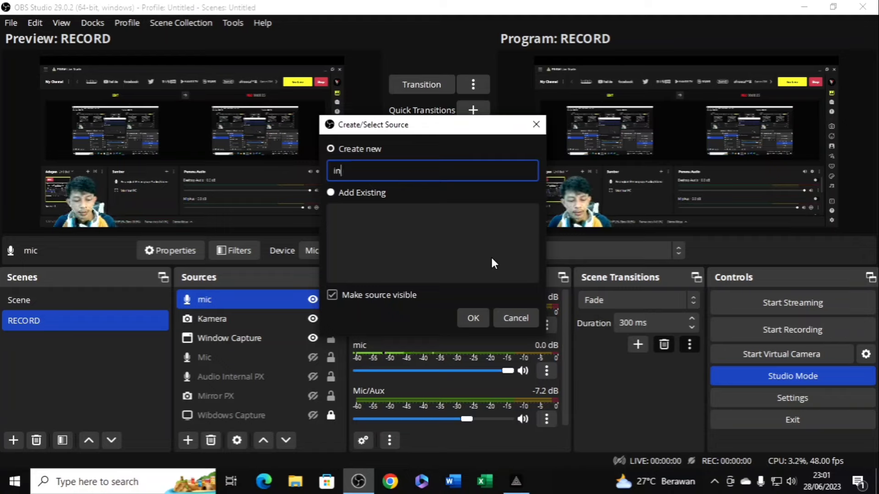
{"action": "type", "text": "ternal"}
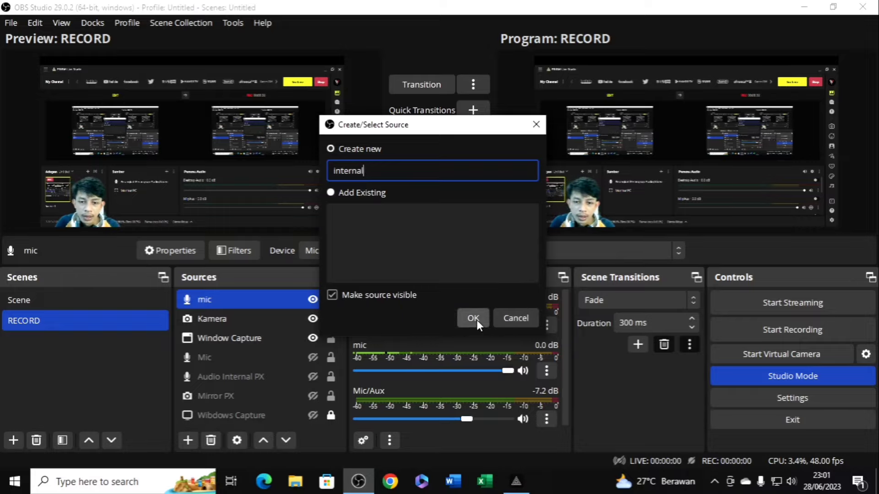
{"action": "left_click", "coordinate": [474, 320]}
{"action": "left_click", "coordinate": [545, 78]}
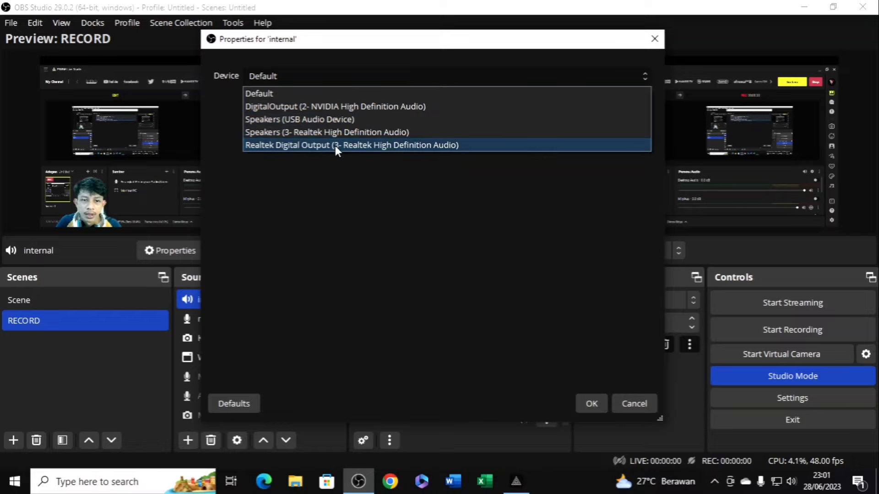
{"action": "left_click", "coordinate": [355, 144]}
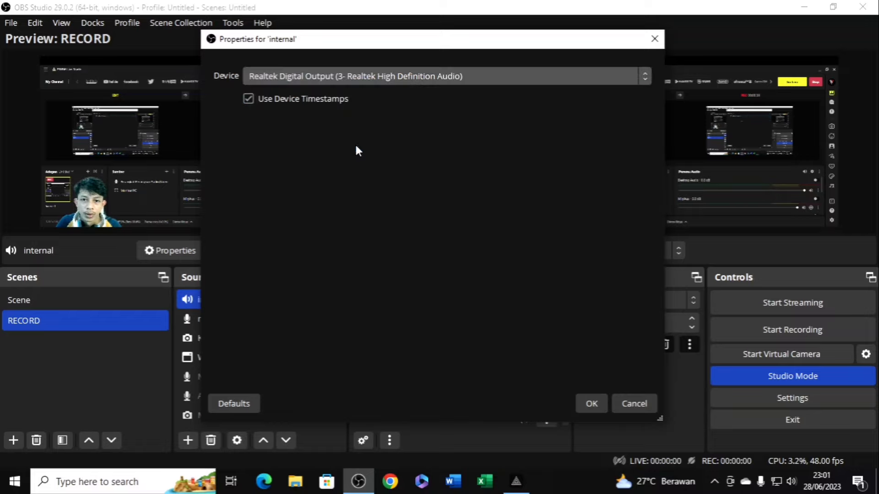
{"action": "left_click", "coordinate": [595, 399]}
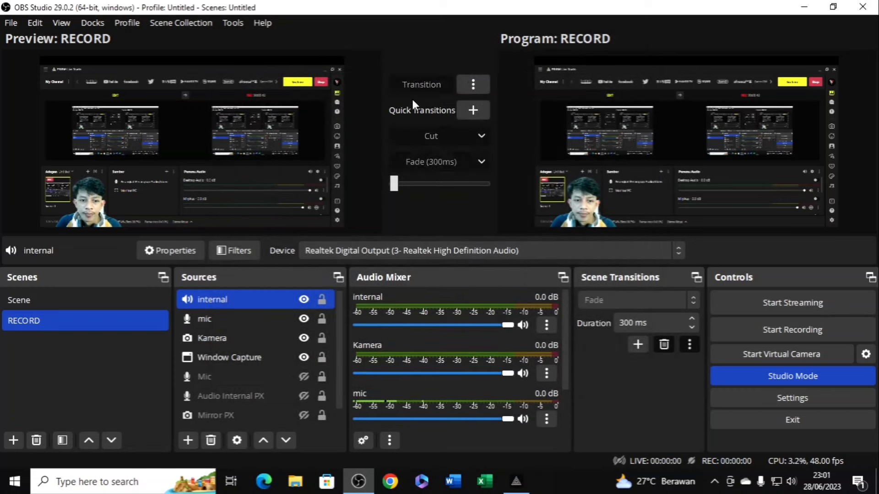
{"action": "left_click", "coordinate": [284, 341], "text": "ctrl"}
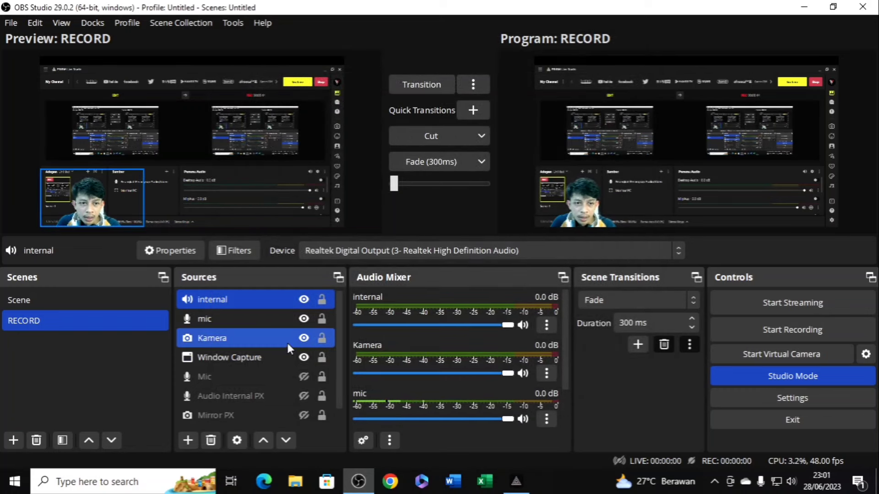
{"action": "left_click", "coordinate": [268, 353]}
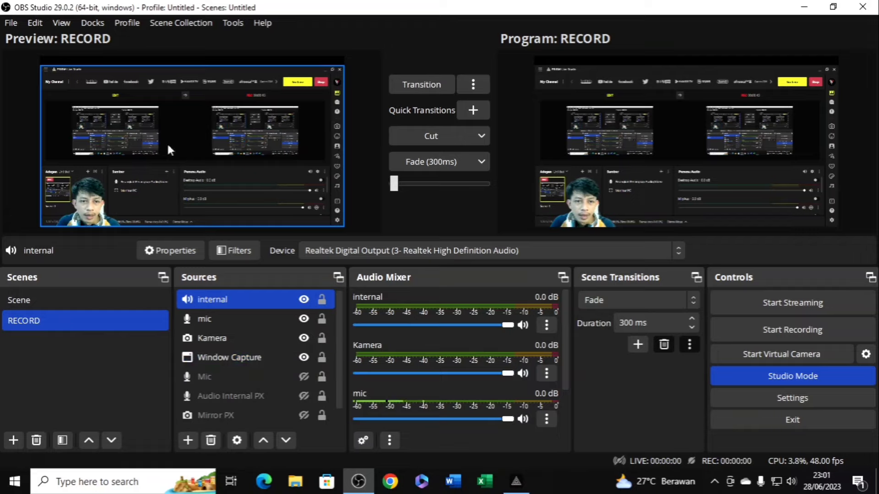
{"action": "left_click", "coordinate": [245, 340]}
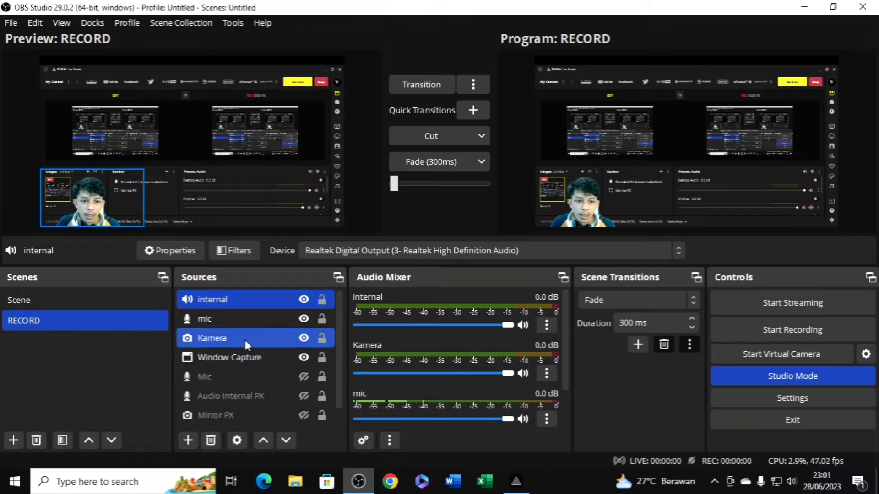
{"action": "left_click", "coordinate": [245, 322]}
{"action": "left_click", "coordinate": [257, 300]}
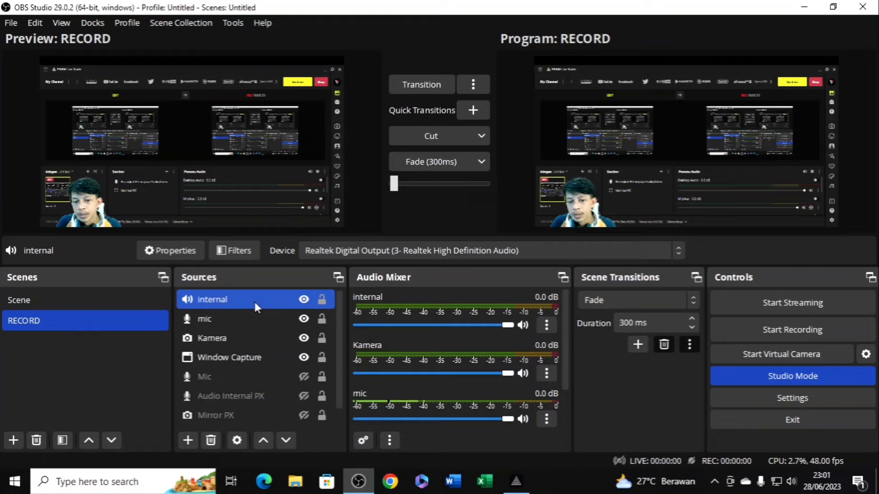
{"action": "left_click", "coordinate": [233, 324], "text": "ctrl"}
{"action": "left_click", "coordinate": [234, 337], "text": "ctrl"}
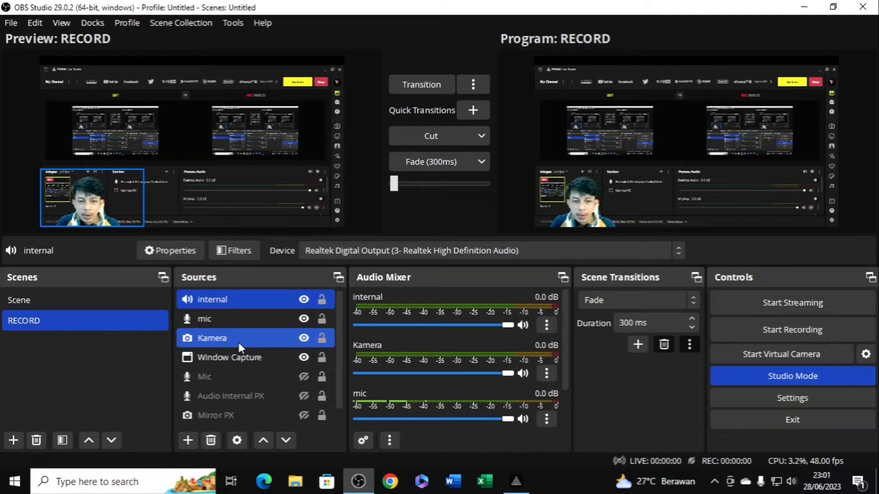
{"action": "left_click", "coordinate": [243, 320], "text": "ctrl"}
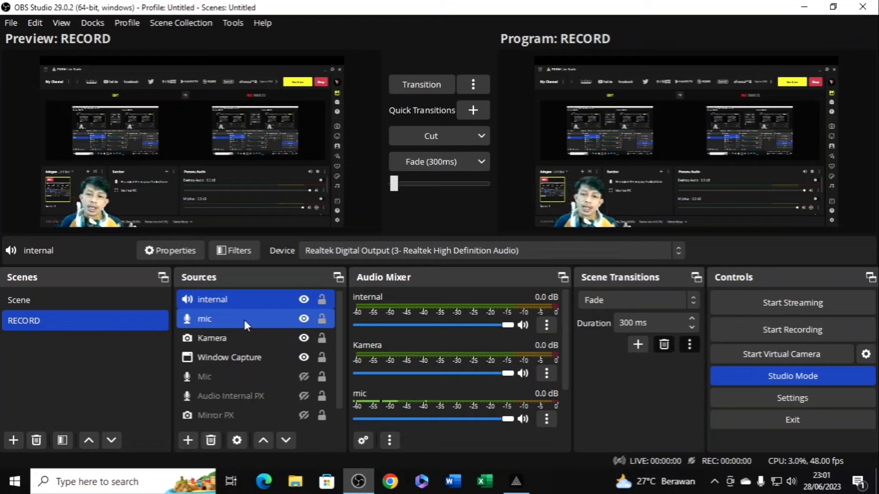
{"action": "left_click", "coordinate": [244, 320], "text": "ctrl"}
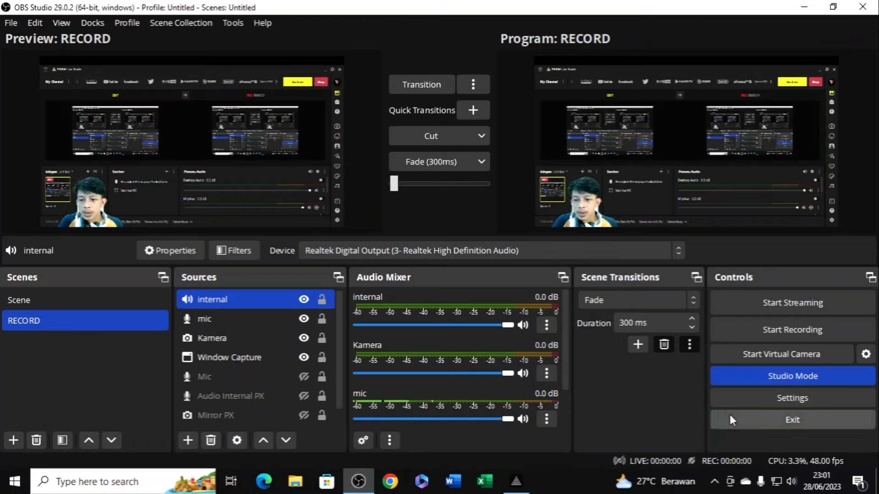
Open the output settings and set the output mode to Advanced
{"action": "left_click", "coordinate": [782, 397]}
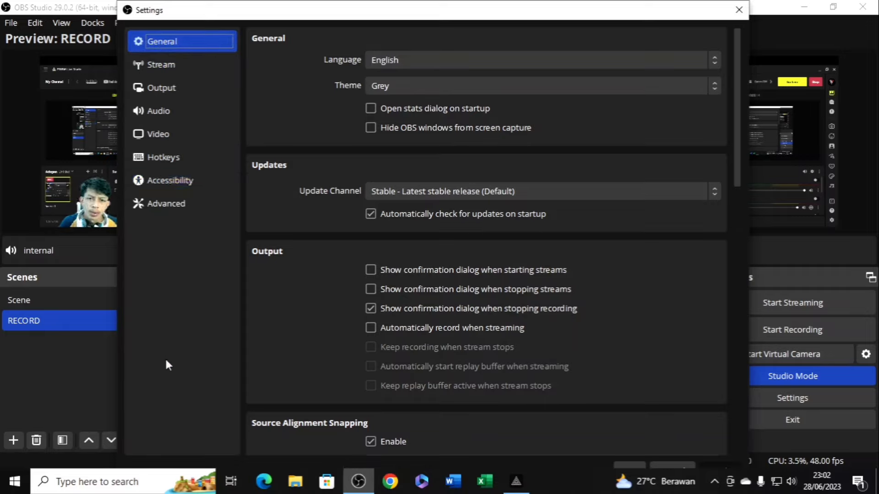
{"action": "left_click", "coordinate": [160, 89]}
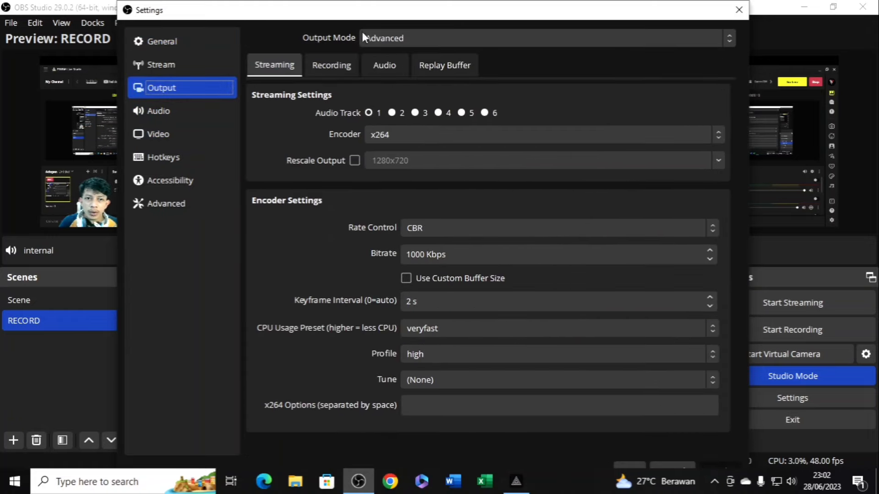
{"action": "left_click", "coordinate": [503, 37]}
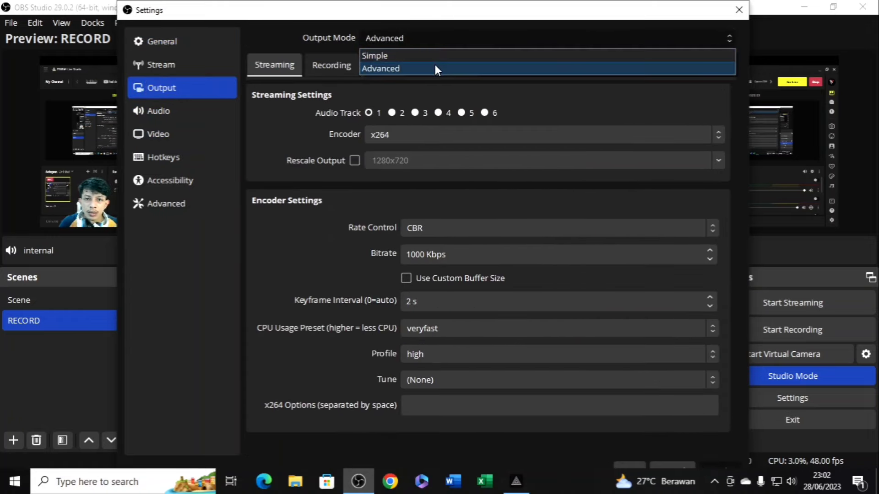
{"action": "left_click", "coordinate": [433, 69]}
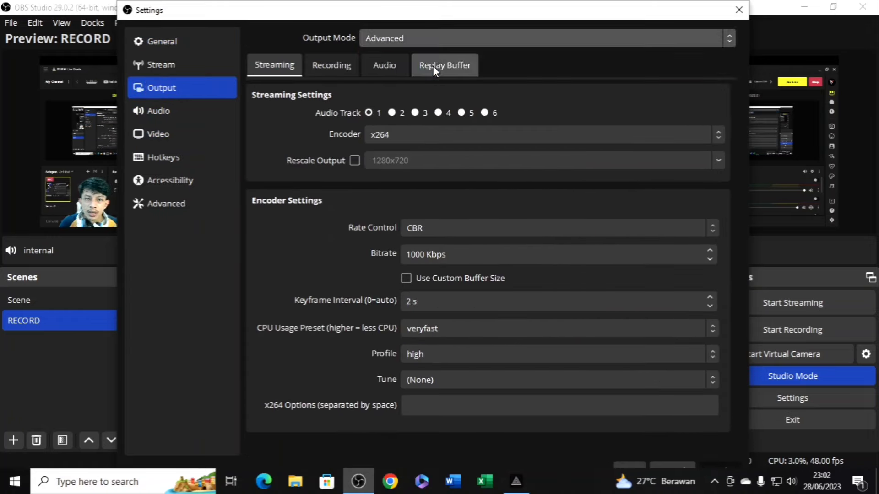
{"action": "left_click", "coordinate": [472, 43]}
{"action": "left_click", "coordinate": [471, 51]}
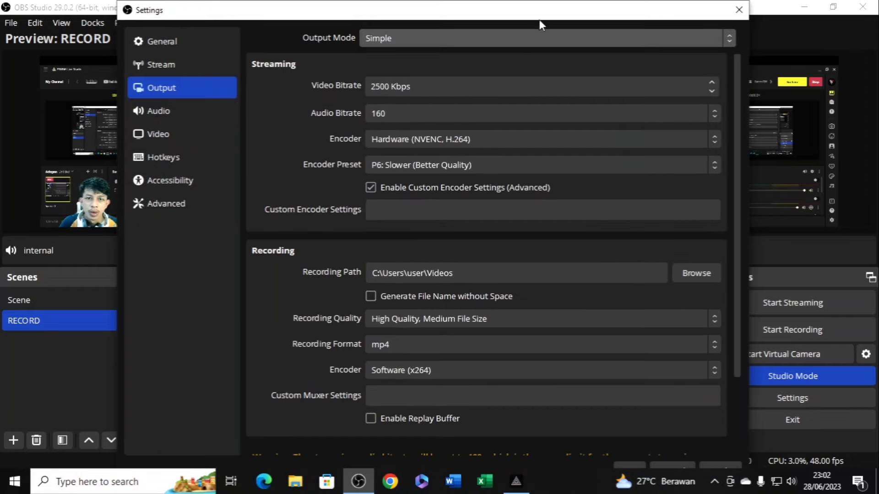
{"action": "left_click", "coordinate": [537, 38]}
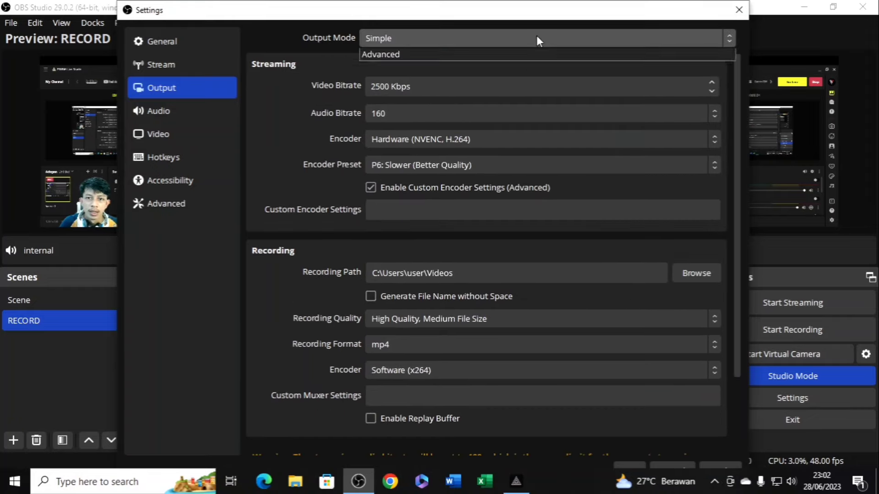
{"action": "left_click", "coordinate": [462, 66]}
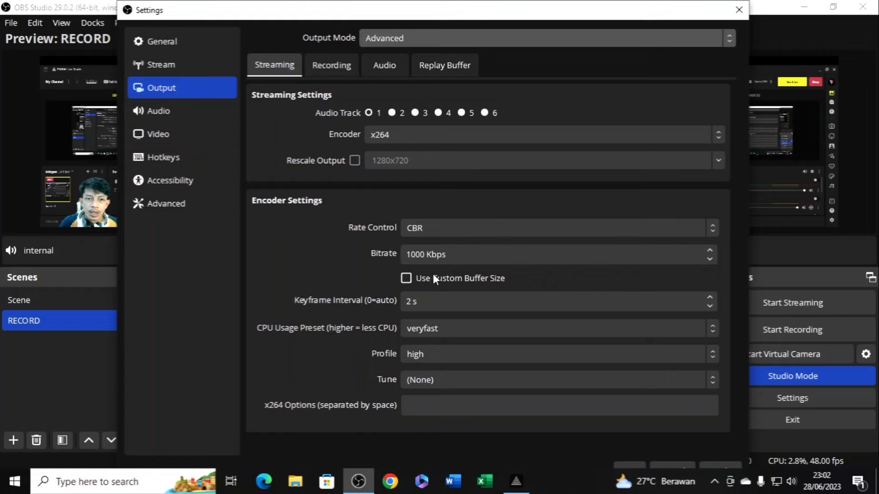
Select Standard as the recording type in the recording output settings
{"action": "left_click", "coordinate": [322, 67]}
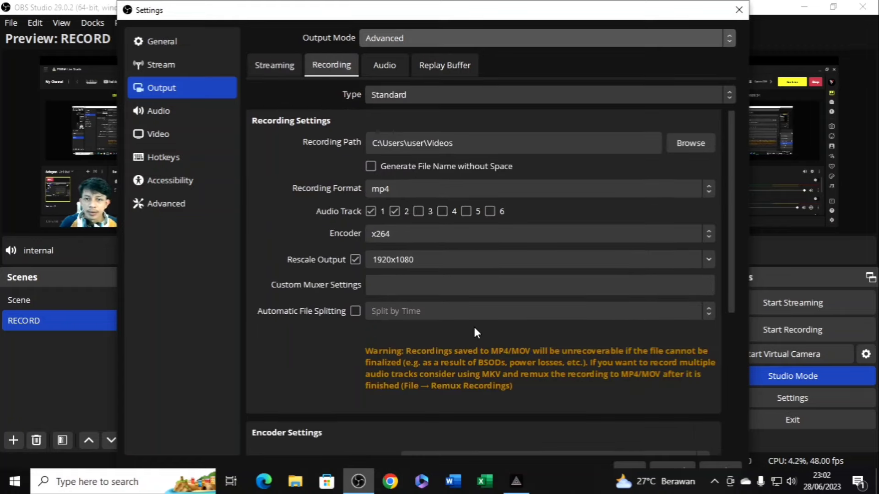
{"action": "left_click", "coordinate": [695, 97]}
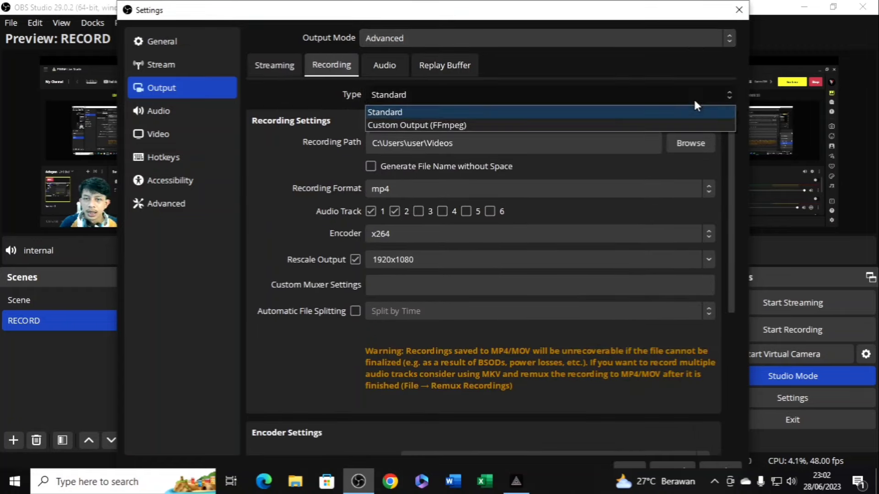
{"action": "left_click", "coordinate": [468, 114]}
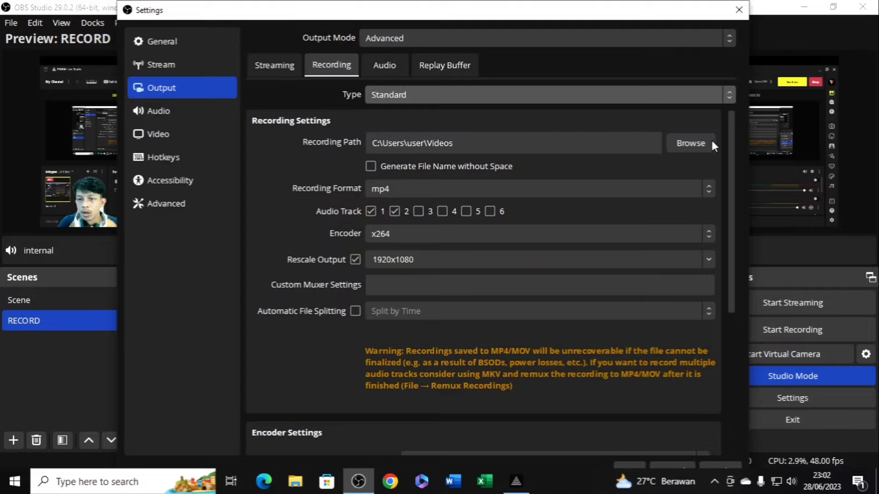
{"action": "left_click", "coordinate": [696, 147]}
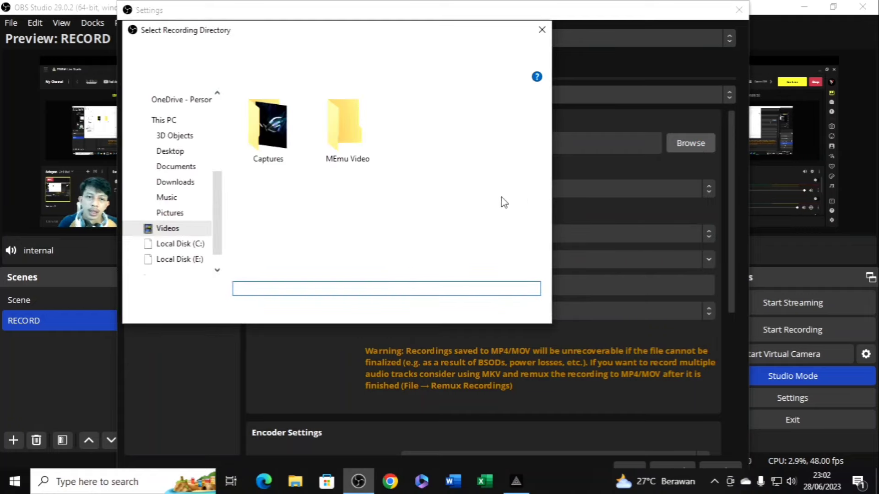
{"action": "scroll", "coordinate": [193, 184], "scroll_direction": "down", "scroll_amount": 1}
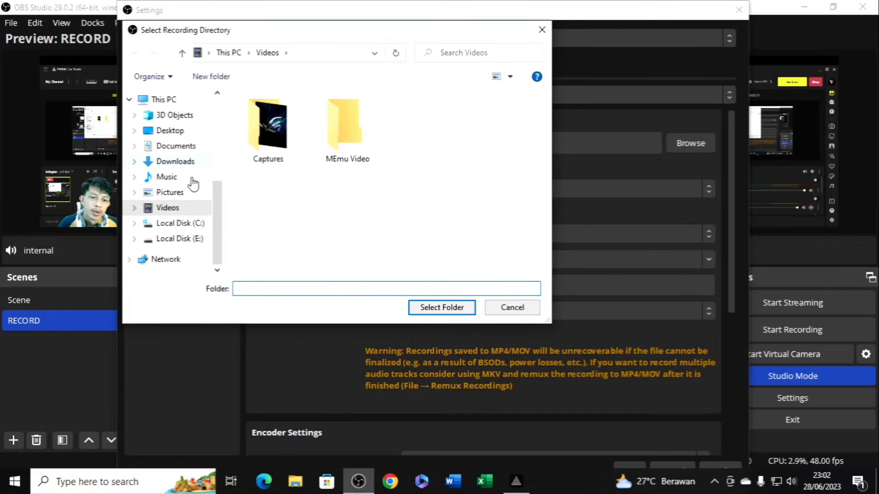
{"action": "left_click", "coordinate": [513, 308]}
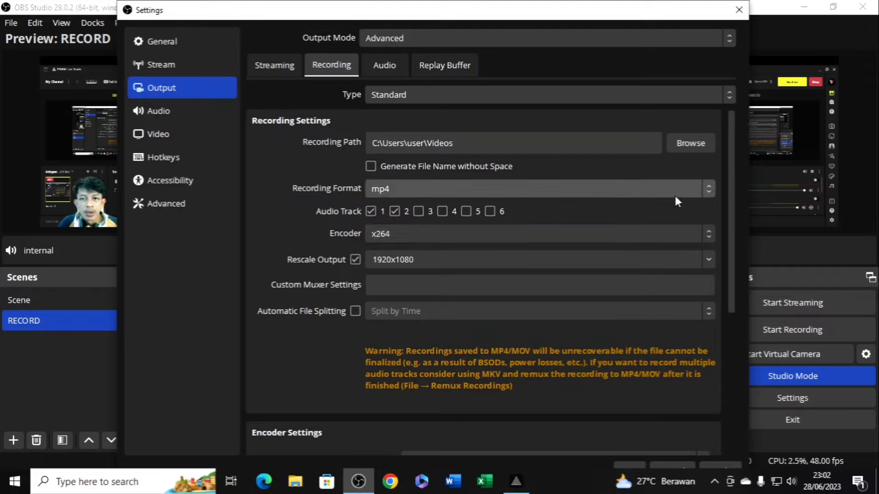
Set the recording format to mp4, the encoder to x264 and the rescaled output to 1920x1080
{"action": "left_click", "coordinate": [607, 192]}
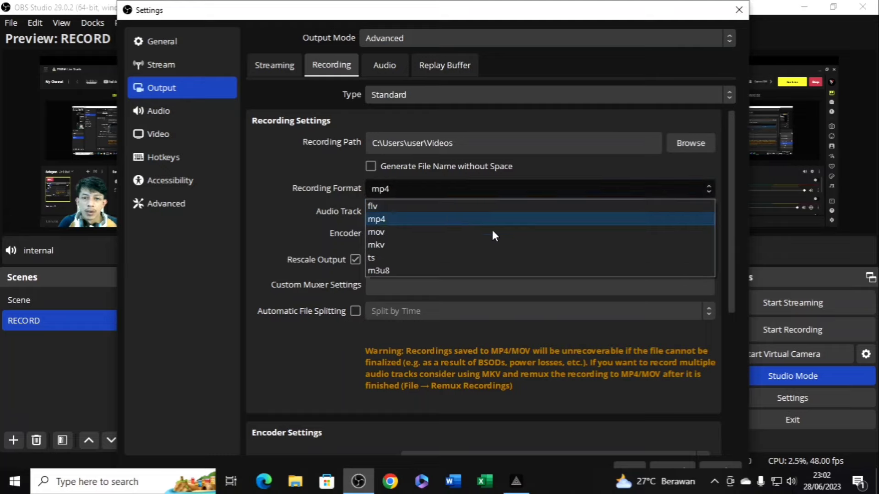
{"action": "left_click", "coordinate": [424, 221]}
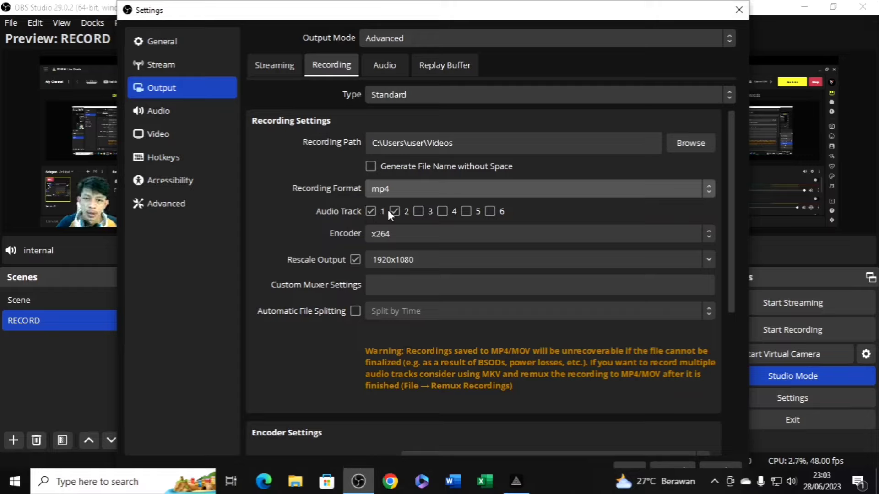
{"action": "left_click", "coordinate": [679, 231]}
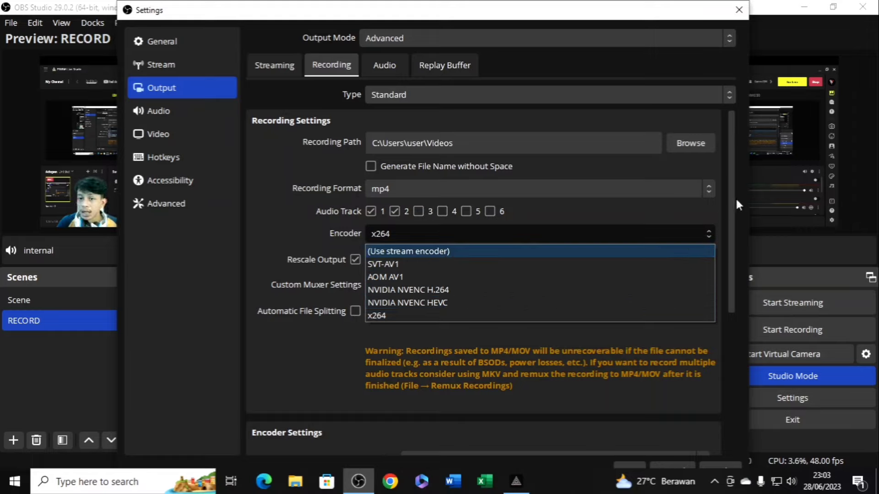
{"action": "left_click", "coordinate": [419, 318]}
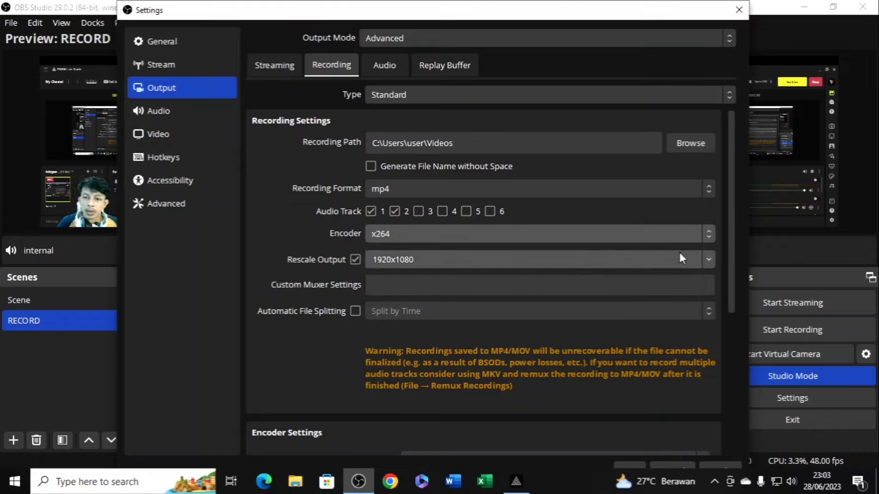
{"action": "left_click", "coordinate": [709, 259]}
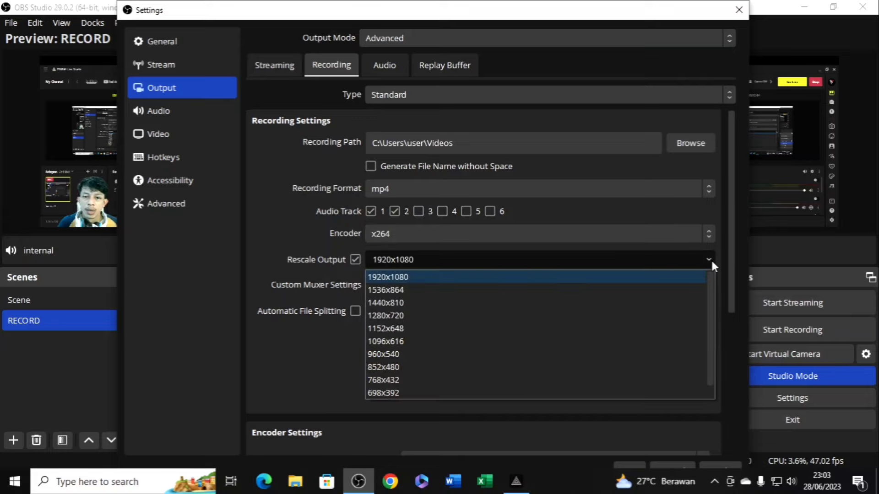
{"action": "left_click", "coordinate": [558, 276]}
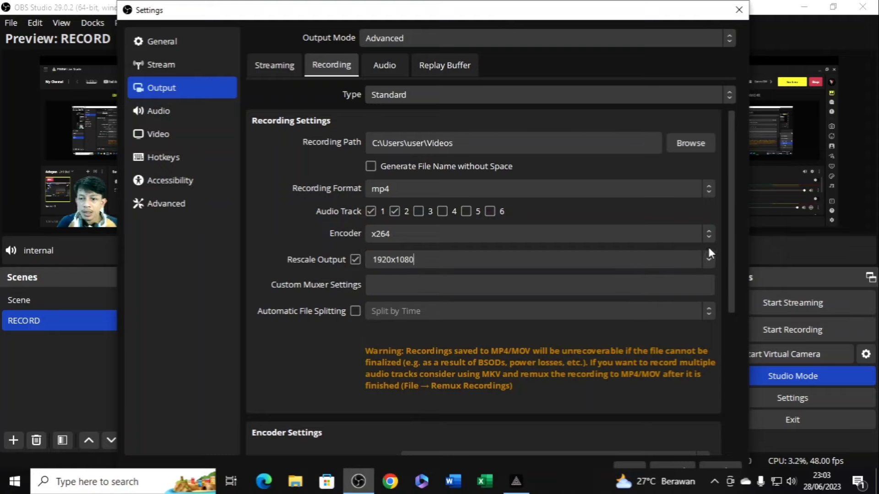
In the recording encoder settings, keep the rate control at CBR and choose the CPU usage preset veryfast
{"action": "scroll", "coordinate": [729, 241], "scroll_direction": "down", "scroll_amount": 5}
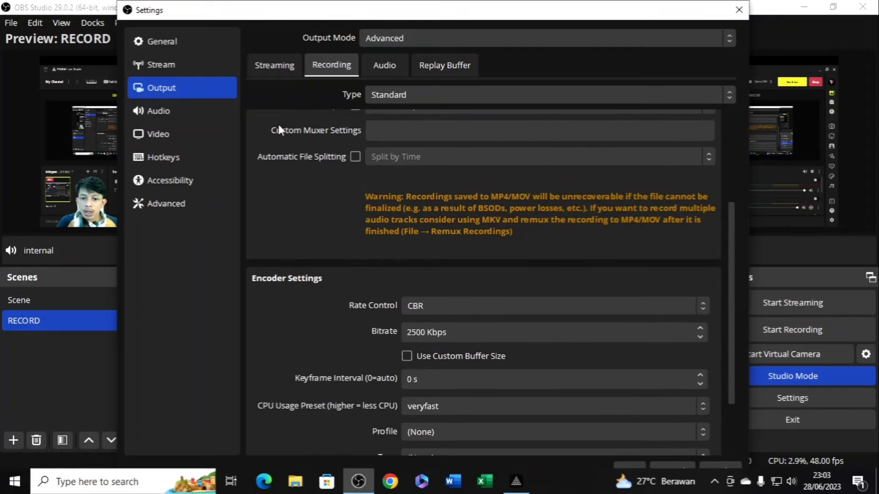
{"action": "scroll", "coordinate": [726, 169], "scroll_direction": "down", "scroll_amount": 3}
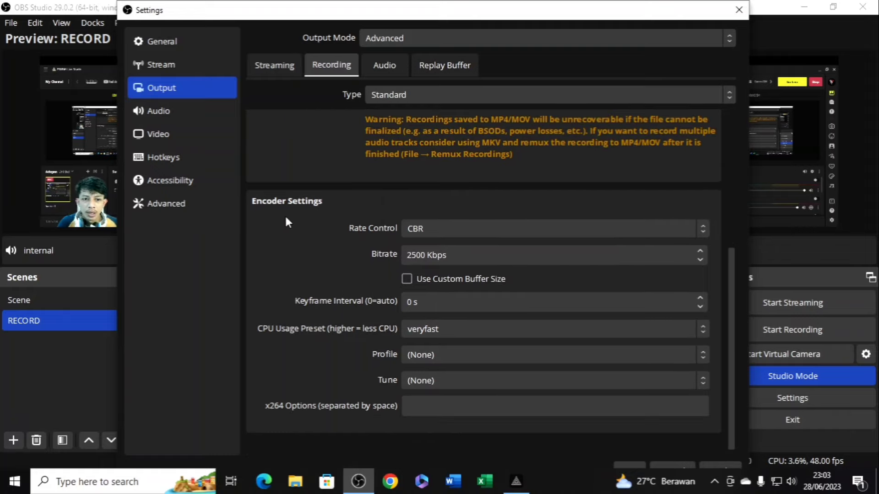
{"action": "left_click", "coordinate": [696, 230]}
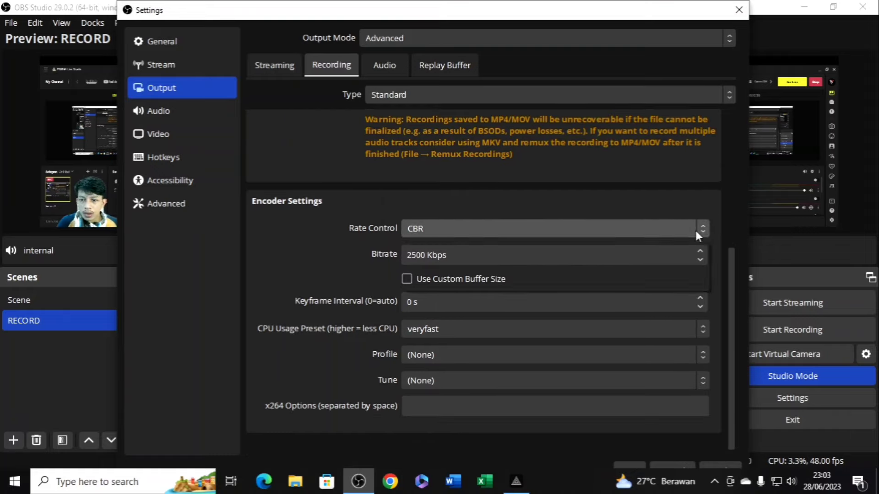
{"action": "left_click", "coordinate": [658, 218]}
{"action": "left_click", "coordinate": [595, 253]}
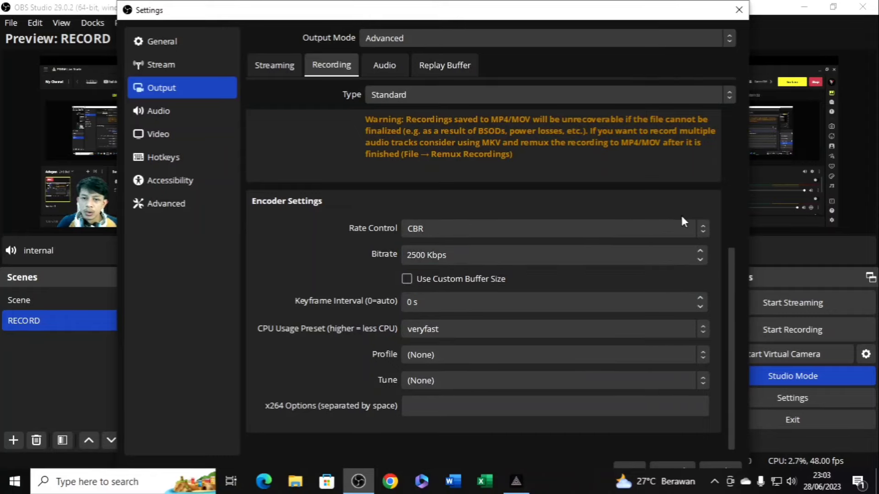
{"action": "left_click", "coordinate": [636, 275]}
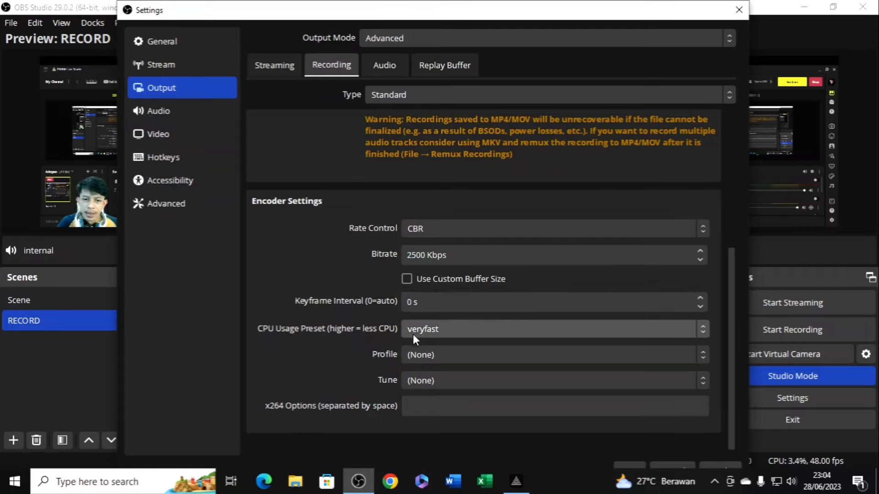
{"action": "left_click", "coordinate": [593, 324]}
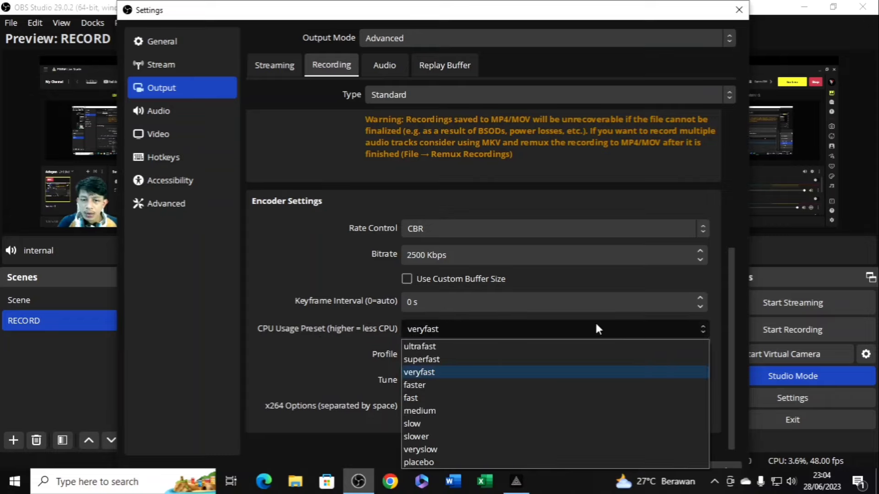
{"action": "left_click", "coordinate": [488, 367]}
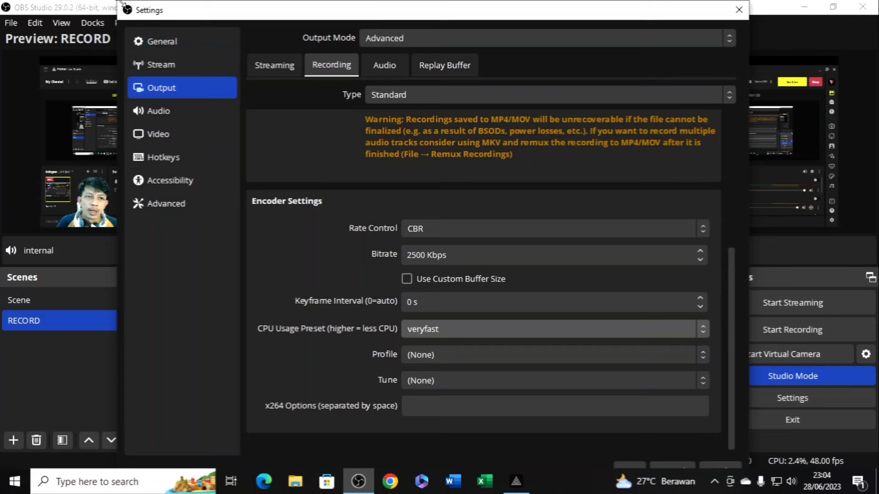
Shrink the settings window until its confirmation controls are reachable, then apply the output settings and close it
{"action": "left_click_drag", "start_coordinate": [118, 1], "coordinate": [188, 31]}
{"action": "left_click_drag", "start_coordinate": [329, 43], "coordinate": [325, 13]}
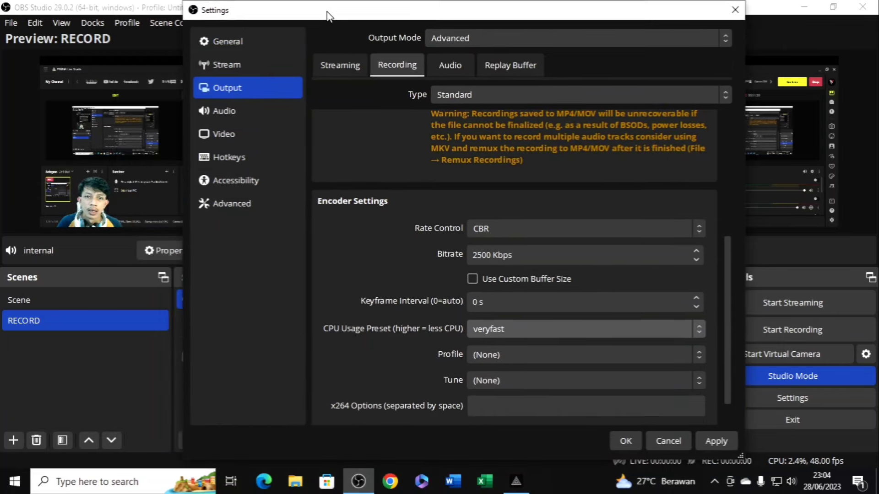
{"action": "left_click", "coordinate": [713, 442]}
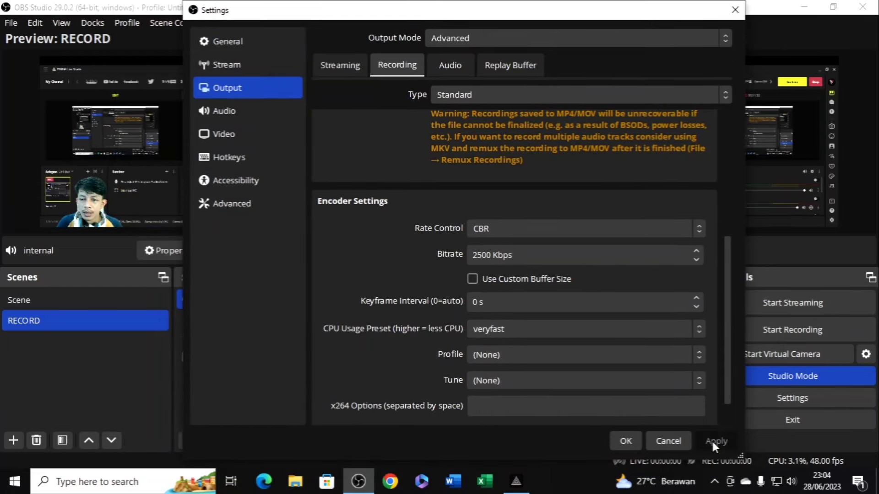
{"action": "left_click", "coordinate": [623, 441]}
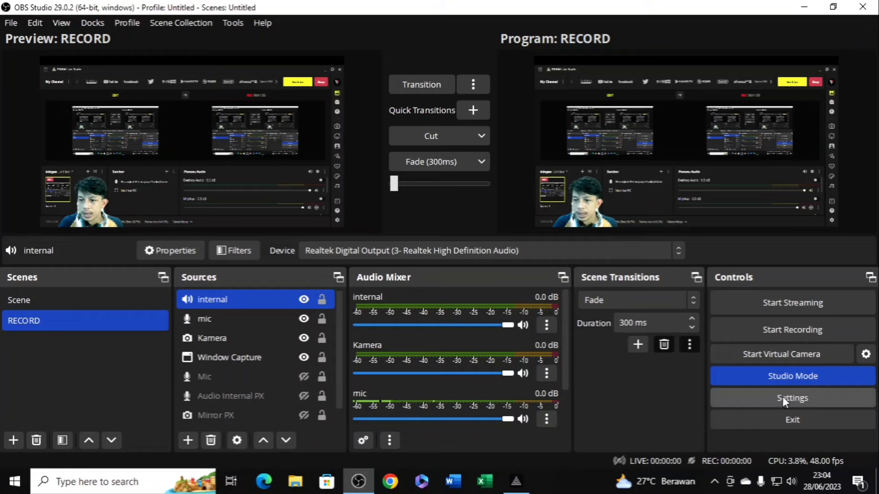
Open the video settings and keep the base canvas resolution at 1920x1080
{"action": "left_click", "coordinate": [801, 397]}
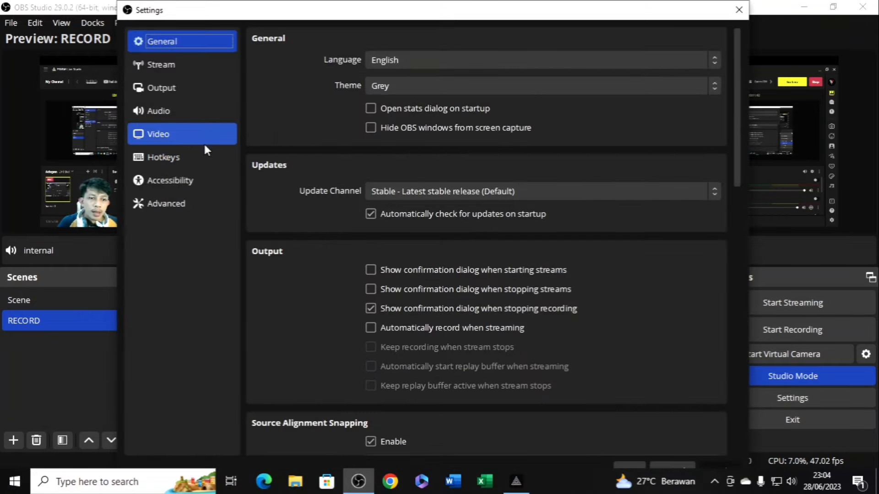
{"action": "left_click", "coordinate": [176, 136]}
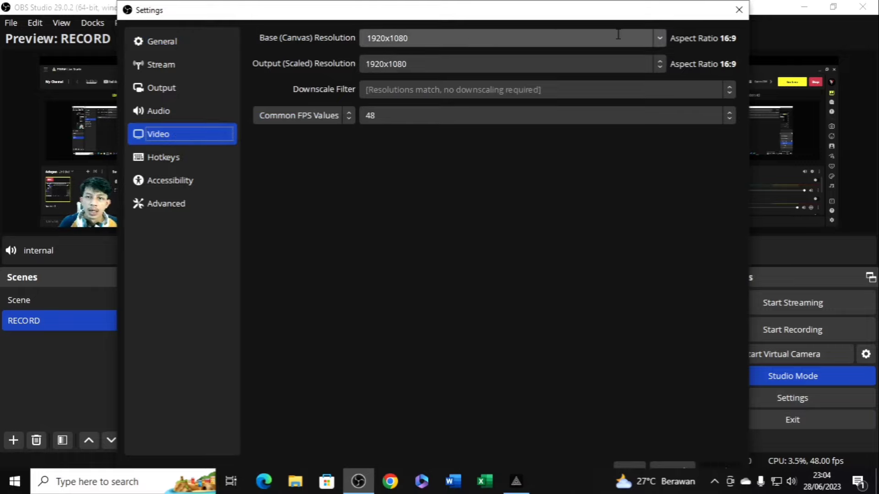
{"action": "left_click", "coordinate": [664, 31]}
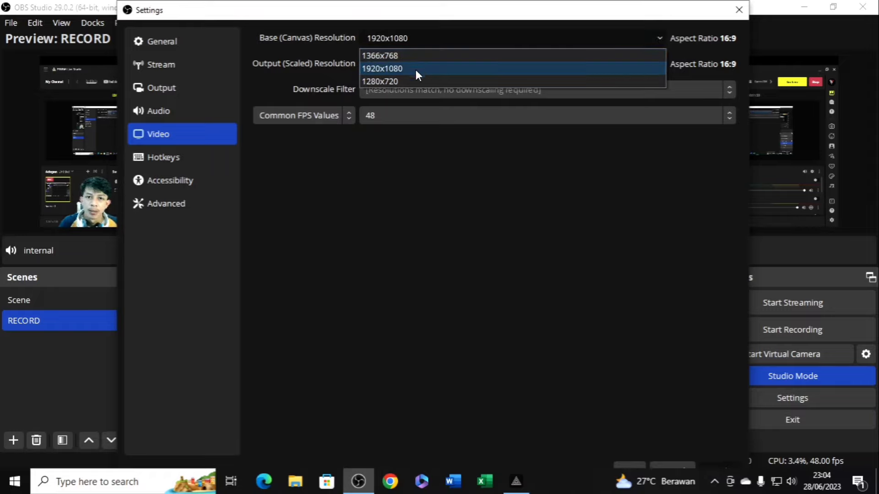
{"action": "left_click", "coordinate": [663, 31]}
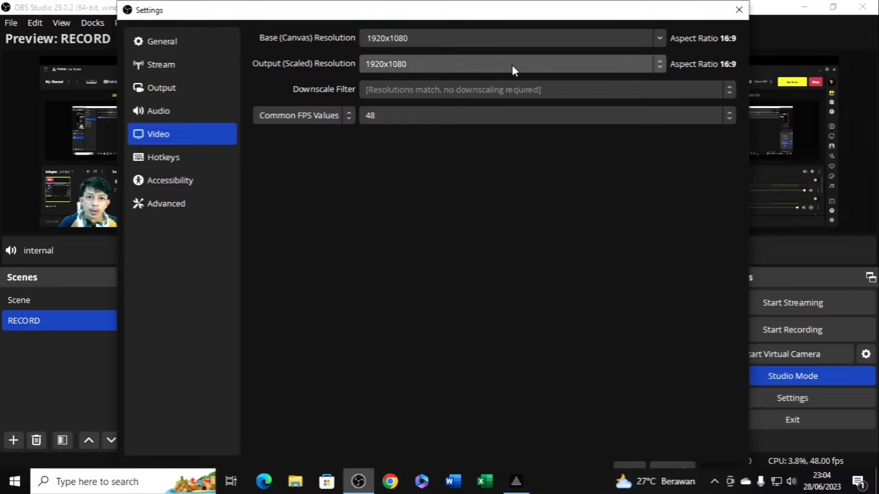
Review the available output (scaled) and base canvas resolutions in the video settings, keeping both at 1920x1080
{"action": "left_click", "coordinate": [658, 65]}
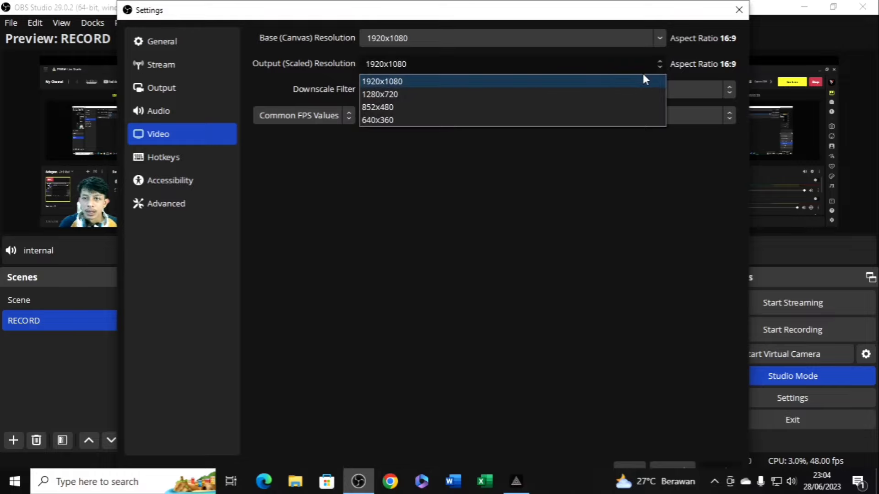
{"action": "left_click", "coordinate": [642, 73]}
{"action": "left_click", "coordinate": [643, 72]}
{"action": "left_click", "coordinate": [643, 72]}
{"action": "left_click", "coordinate": [643, 71]}
{"action": "left_click", "coordinate": [643, 72]}
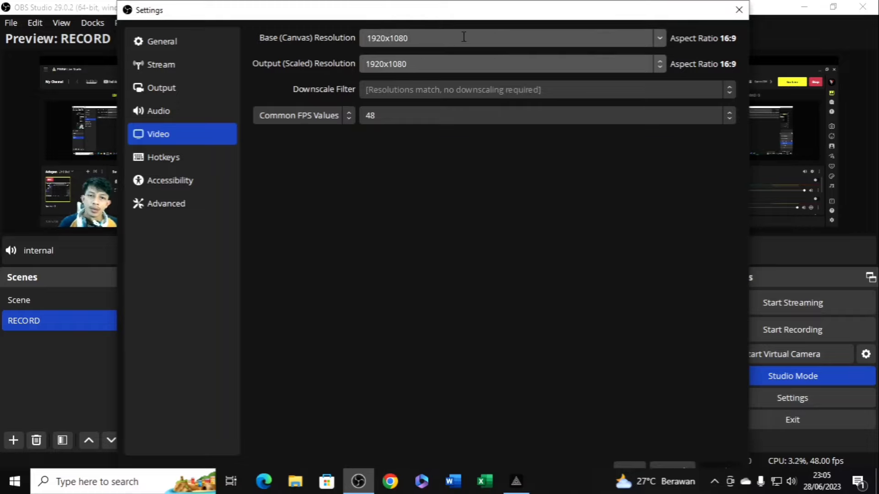
{"action": "left_click", "coordinate": [658, 39]}
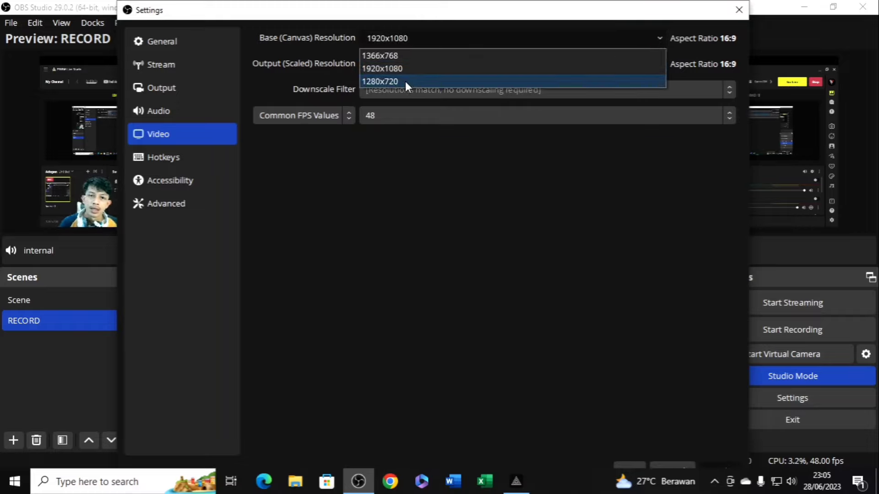
{"action": "left_click", "coordinate": [647, 40]}
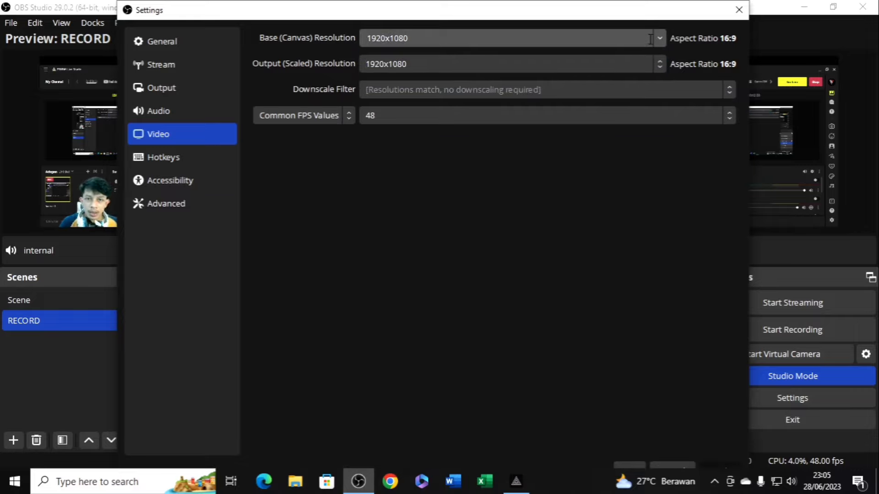
Switch to Windows Settings and check the current and available display resolutions on the system's Display page
{"action": "left_click", "coordinate": [10, 487]}
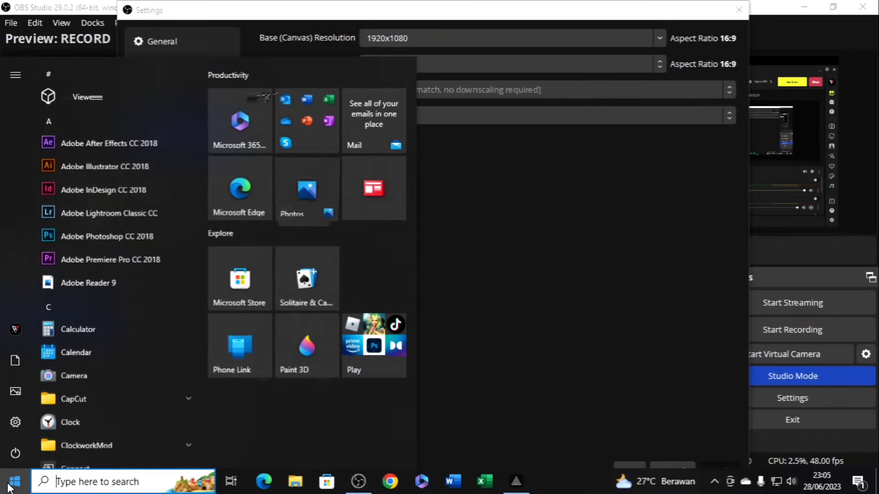
{"action": "left_click", "coordinate": [14, 421]}
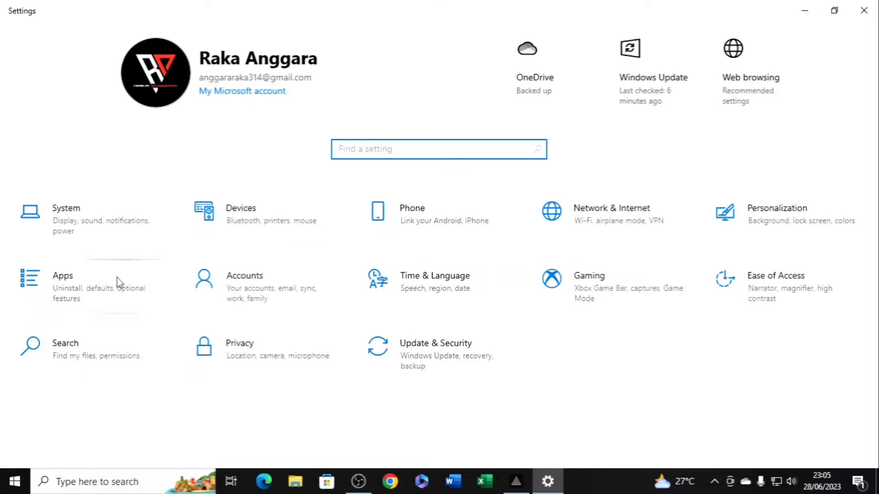
{"action": "left_click", "coordinate": [106, 235]}
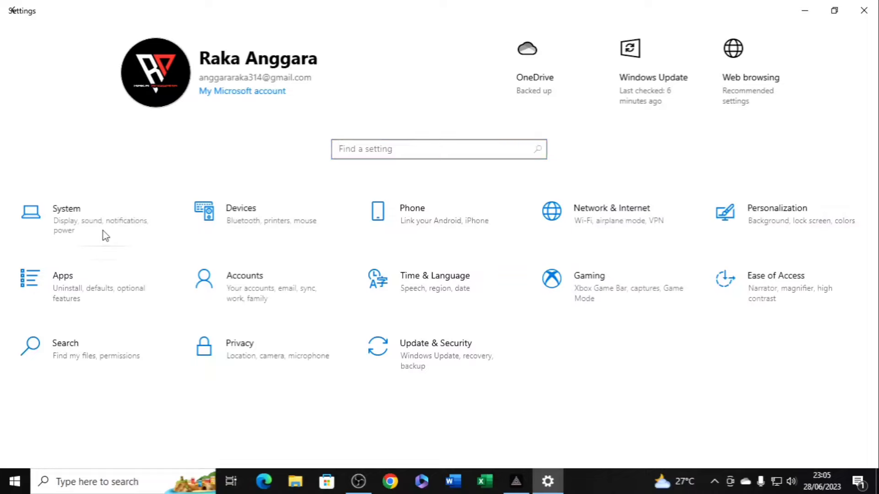
{"action": "scroll", "coordinate": [514, 219], "scroll_direction": "down", "scroll_amount": 3}
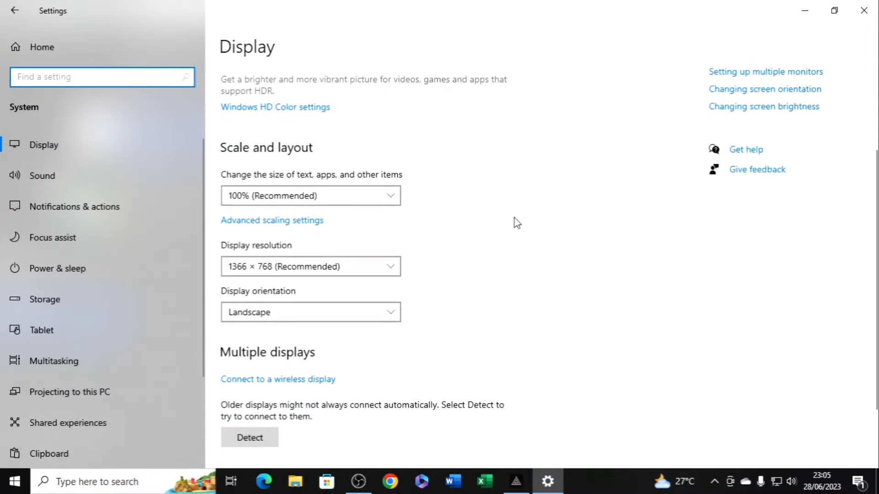
{"action": "scroll", "coordinate": [515, 218], "scroll_direction": "down", "scroll_amount": 2}
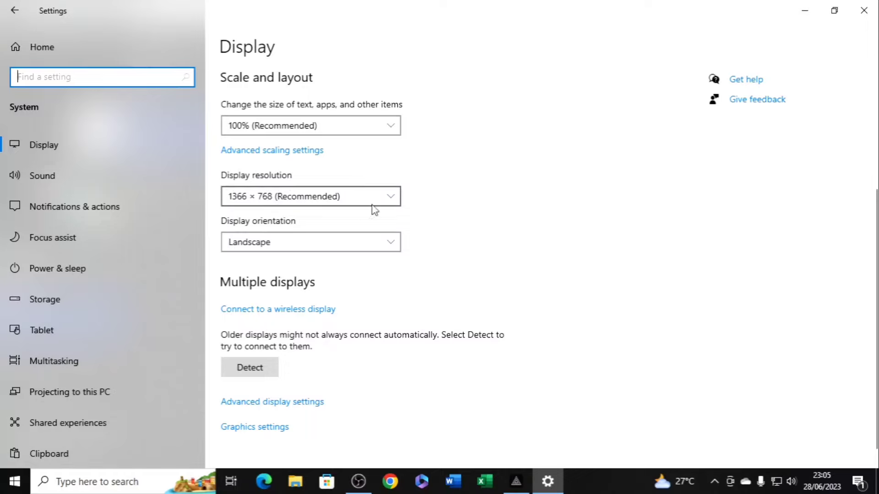
{"action": "left_click", "coordinate": [390, 196]}
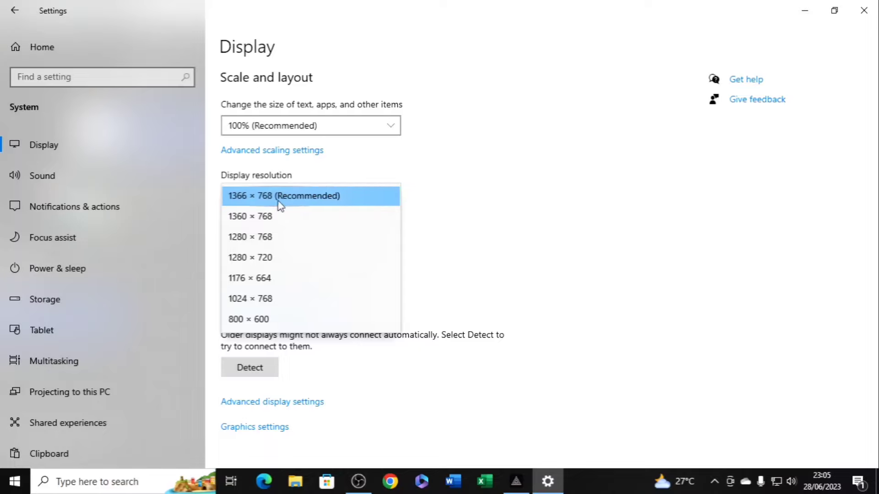
{"action": "left_click", "coordinate": [478, 165]}
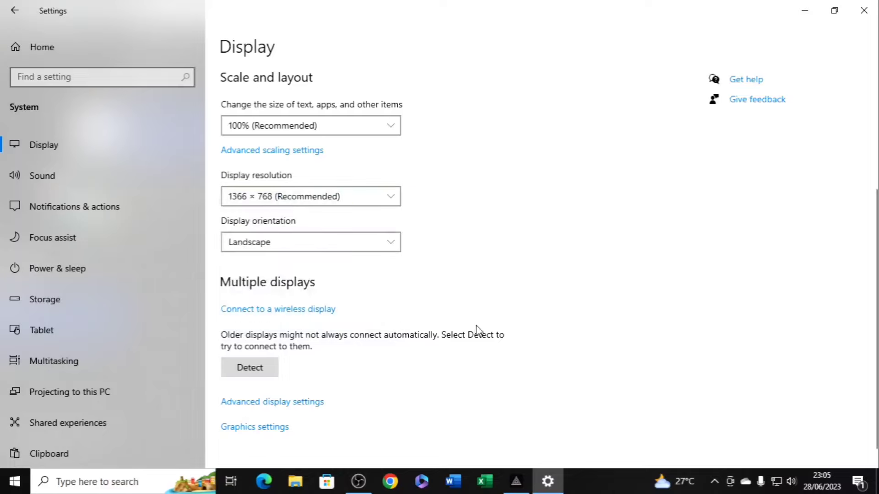
Return to the OBS video settings and set the base canvas resolution to 1366x768
{"action": "left_click", "coordinate": [356, 485]}
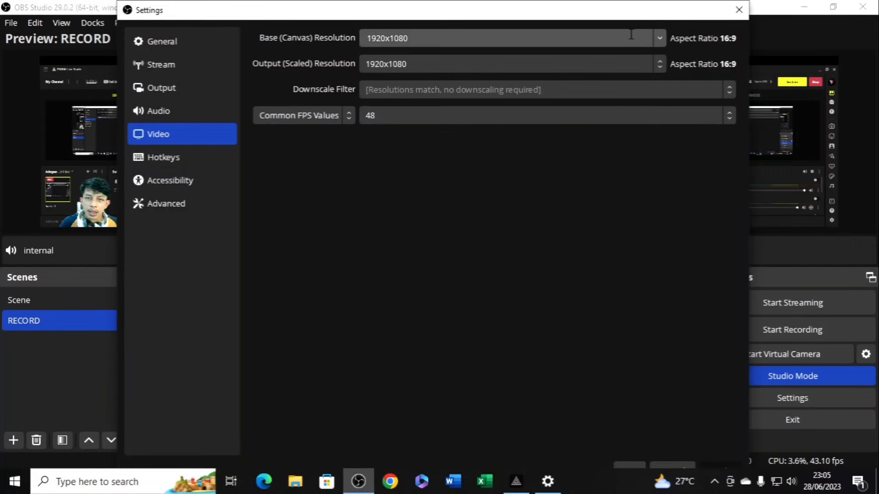
{"action": "left_click", "coordinate": [661, 37]}
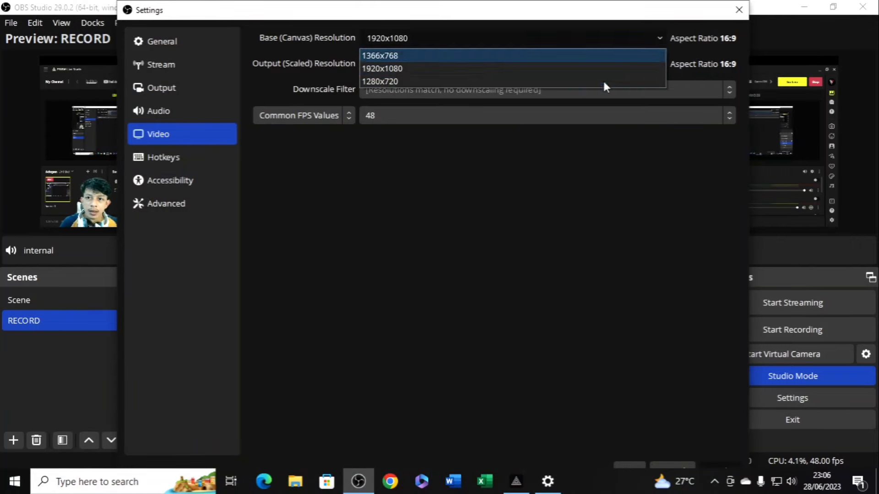
{"action": "left_click", "coordinate": [462, 57]}
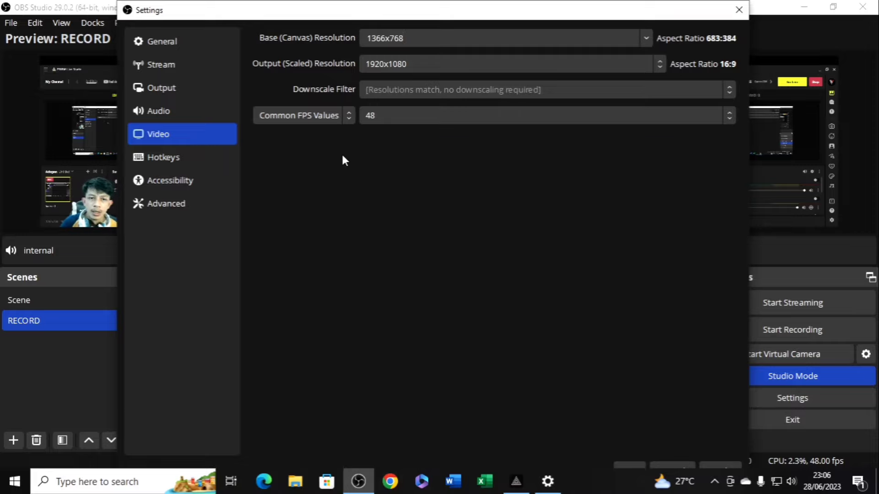
Keep the common FPS value at 48, apply the video settings and close the settings window
{"action": "left_click", "coordinate": [722, 116]}
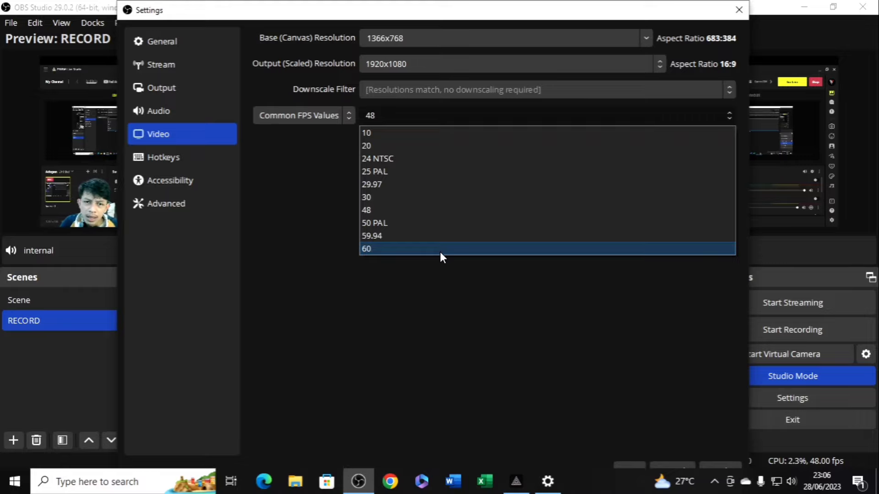
{"action": "left_click", "coordinate": [401, 213]}
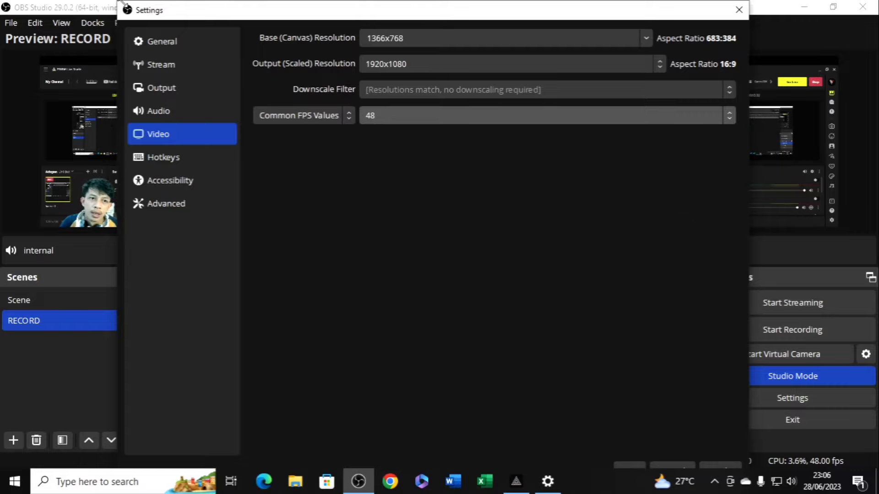
{"action": "left_click_drag", "start_coordinate": [149, 13], "coordinate": [301, 18]}
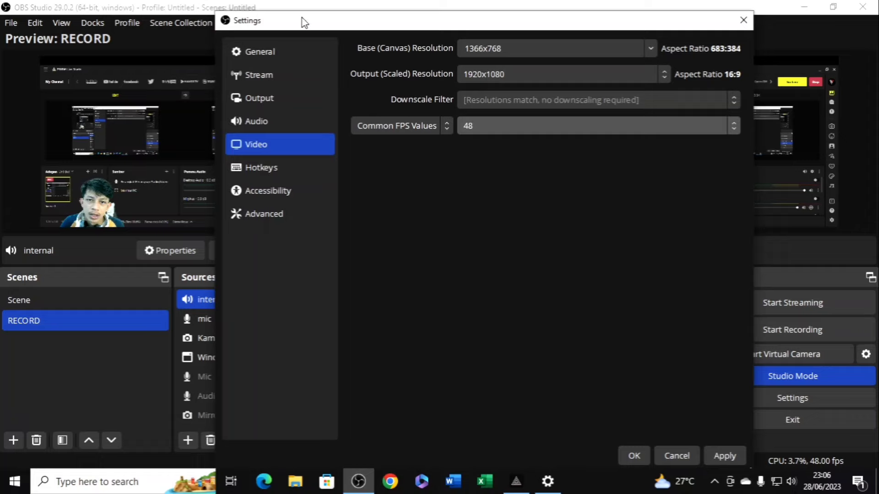
{"action": "left_click", "coordinate": [715, 448]}
{"action": "left_click", "coordinate": [631, 453]}
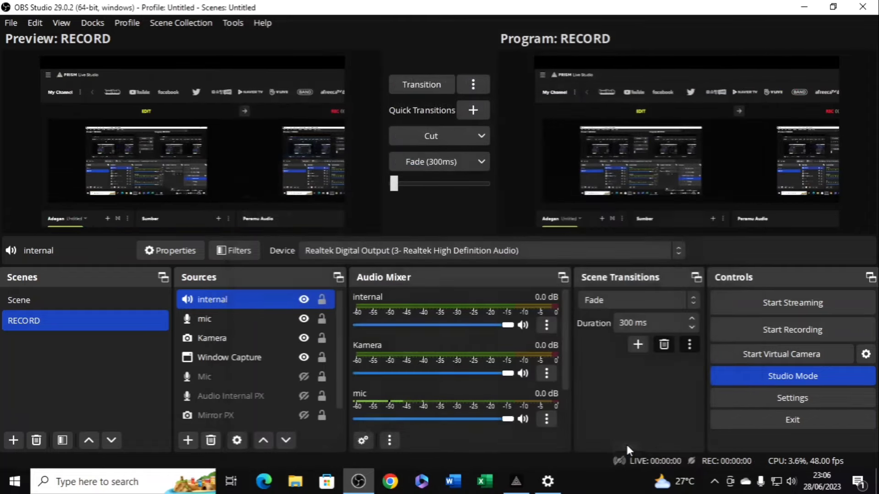
Move the Kamera source up in the preview so the webcam figure stands in the canvas's lower-left corner
{"action": "left_click", "coordinate": [271, 335]}
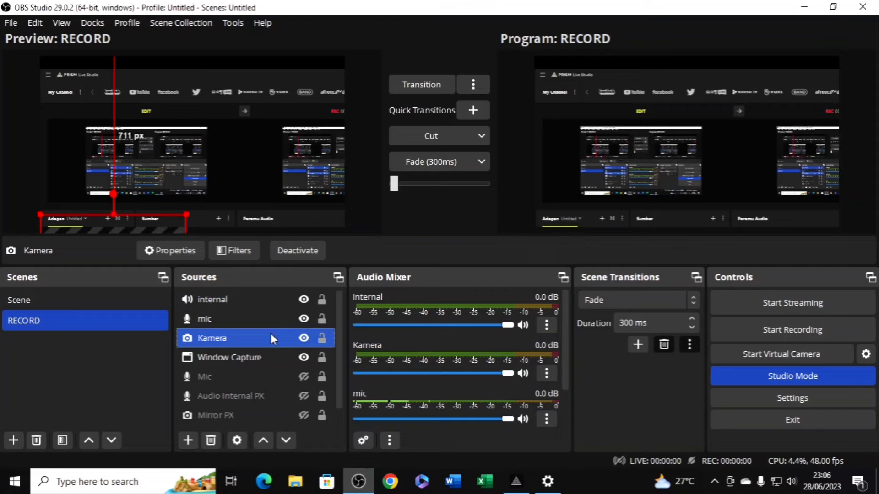
{"action": "left_click_drag", "start_coordinate": [165, 225], "coordinate": [164, 145]}
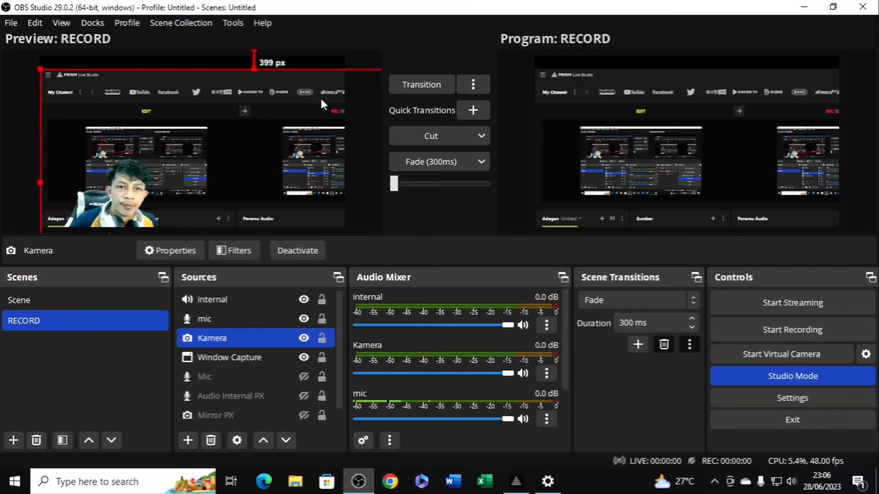
Scale and position the Window Capture source to fit the preview canvas, and transition the RECORD scene to the program output
{"action": "left_click_drag", "start_coordinate": [322, 102], "coordinate": [297, 182]}
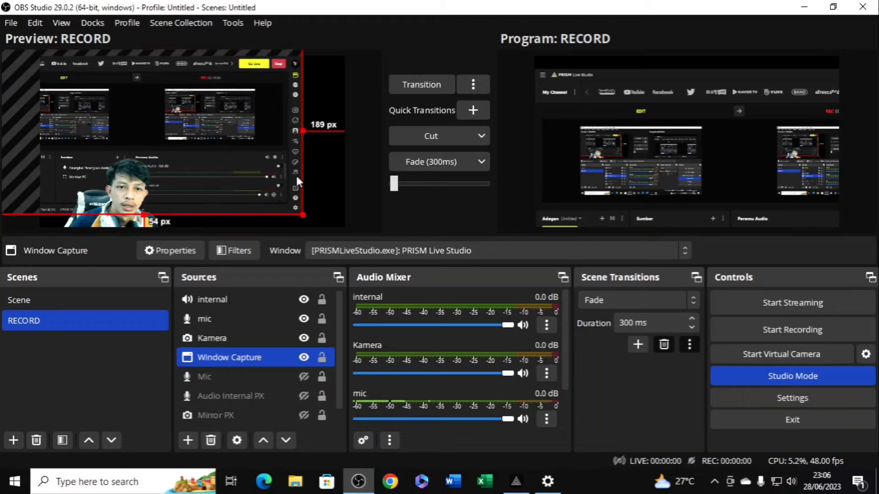
{"action": "left_click_drag", "start_coordinate": [304, 215], "coordinate": [216, 169]}
{"action": "left_click_drag", "start_coordinate": [151, 106], "coordinate": [206, 107]}
{"action": "left_click_drag", "start_coordinate": [255, 161], "coordinate": [286, 222]}
{"action": "left_click_drag", "start_coordinate": [279, 186], "coordinate": [279, 198]}
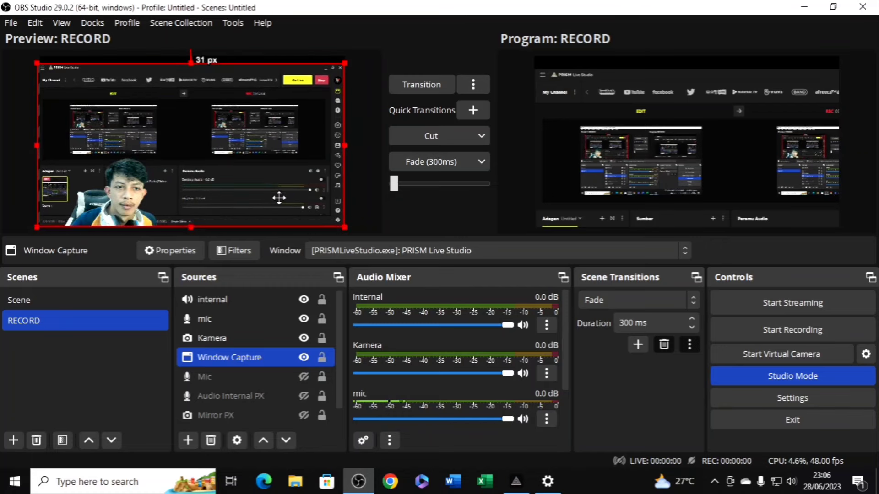
{"action": "left_click", "coordinate": [410, 89]}
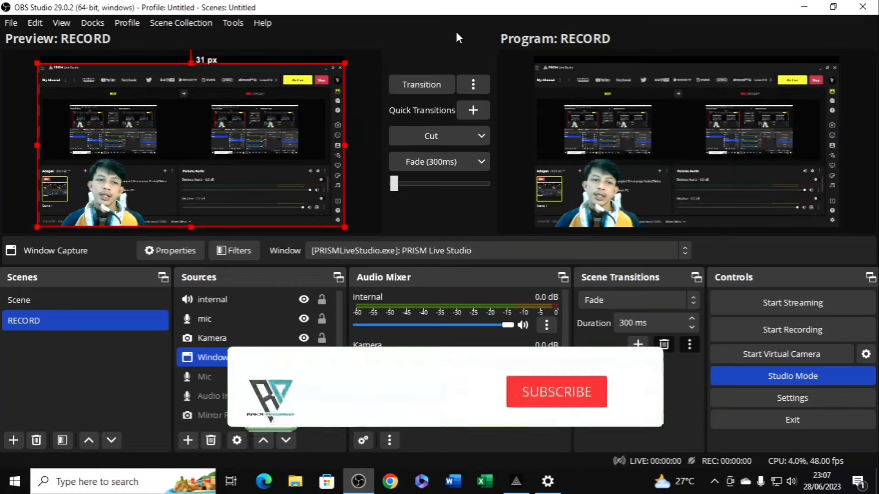